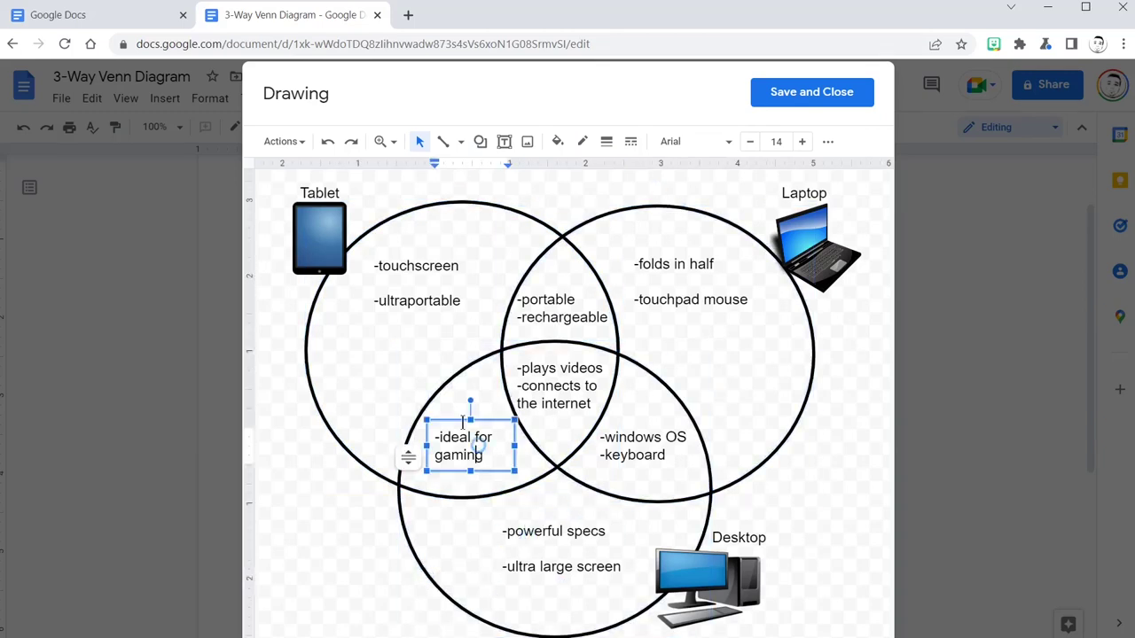
# Step: Select each of the Venn diagram's text boxes, labels and device pictures in turn
pyautogui.click(415, 298)
pyautogui.click(559, 311)
pyautogui.click(558, 386)
pyautogui.click(683, 296)
pyautogui.click(642, 443)
pyautogui.click(732, 532)
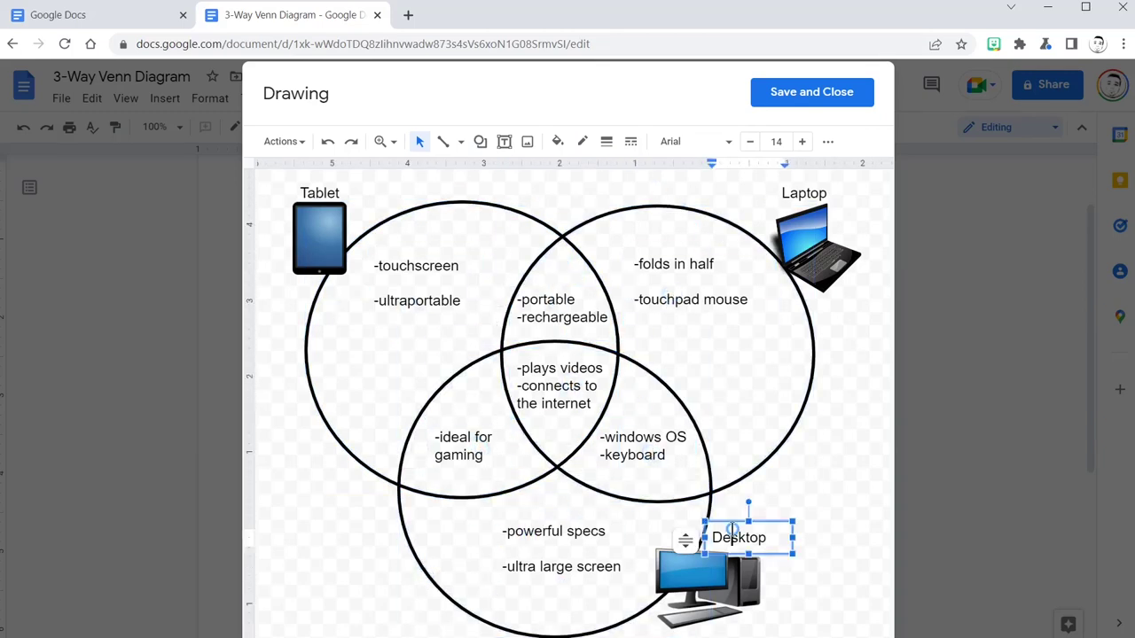
pyautogui.click(799, 193)
pyautogui.click(815, 253)
pyautogui.click(709, 585)
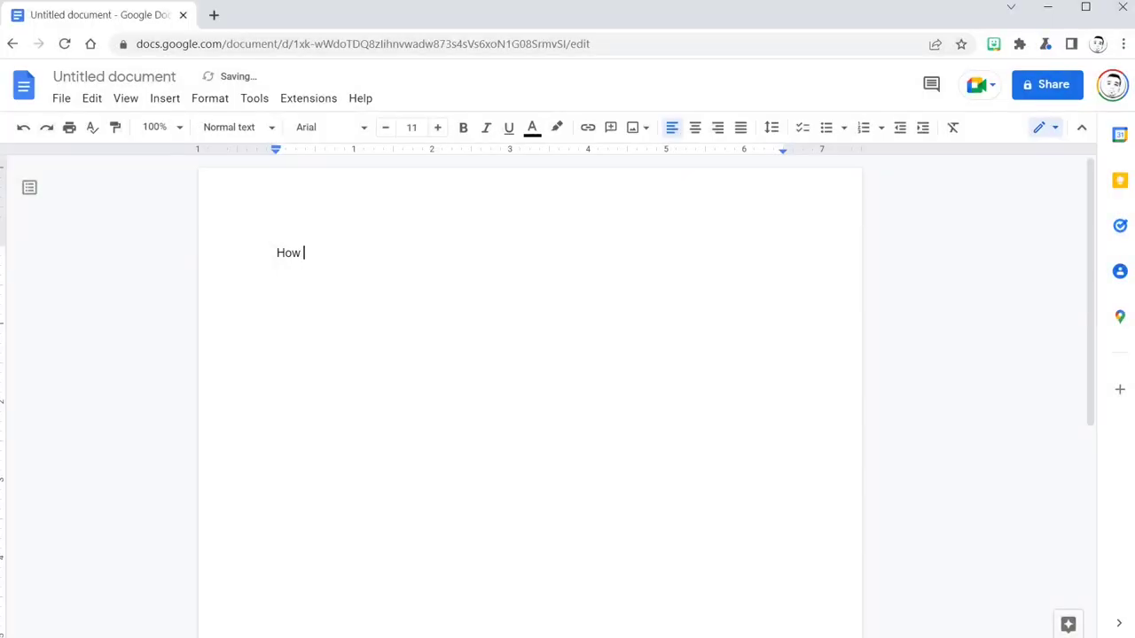
# Step: Type the title 'How to Make a 3-Way Venn Diagram' and start a left-aligned line below
pyautogui.write('ake a ')
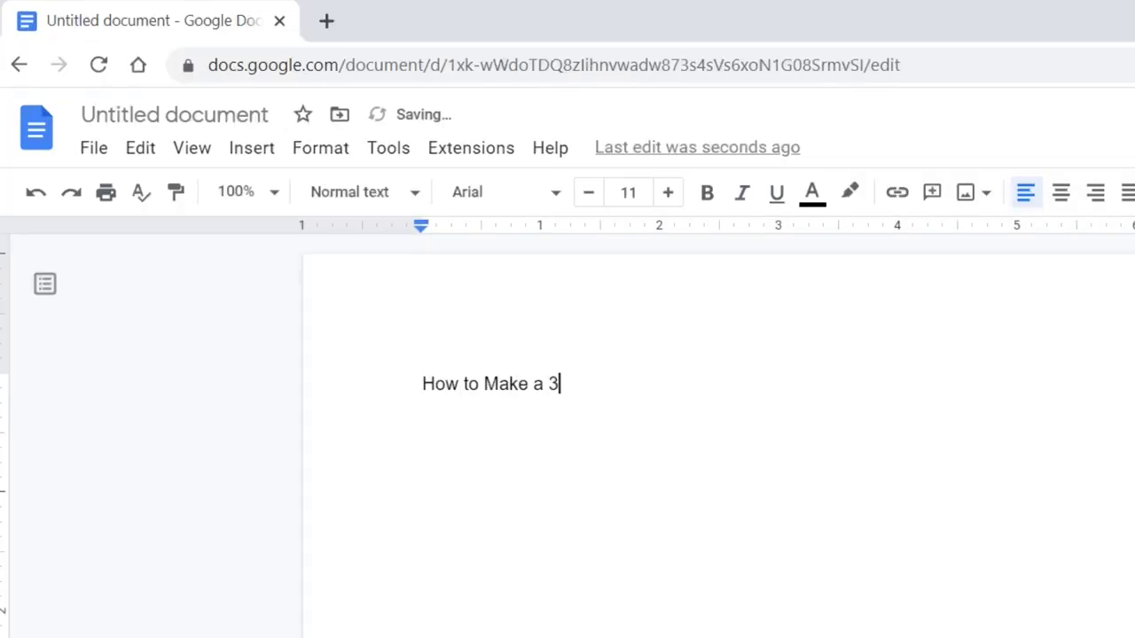
pyautogui.write('3-Way Ven')
pyautogui.write('n Diagram')
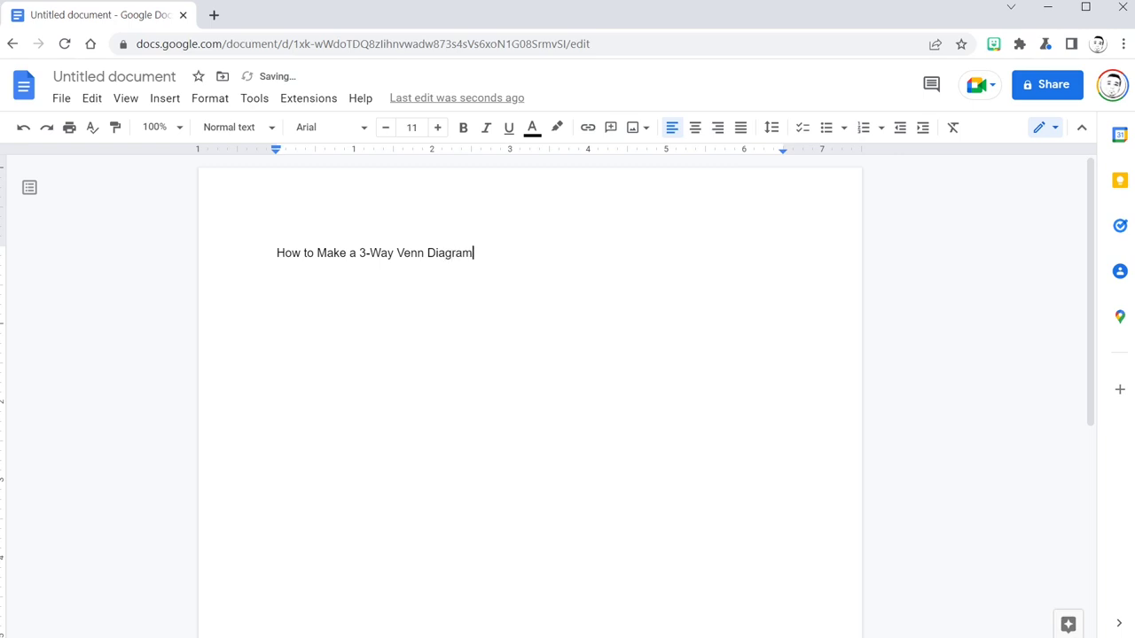
pyautogui.moveTo(402, 286); pyautogui.dragTo(266, 266)
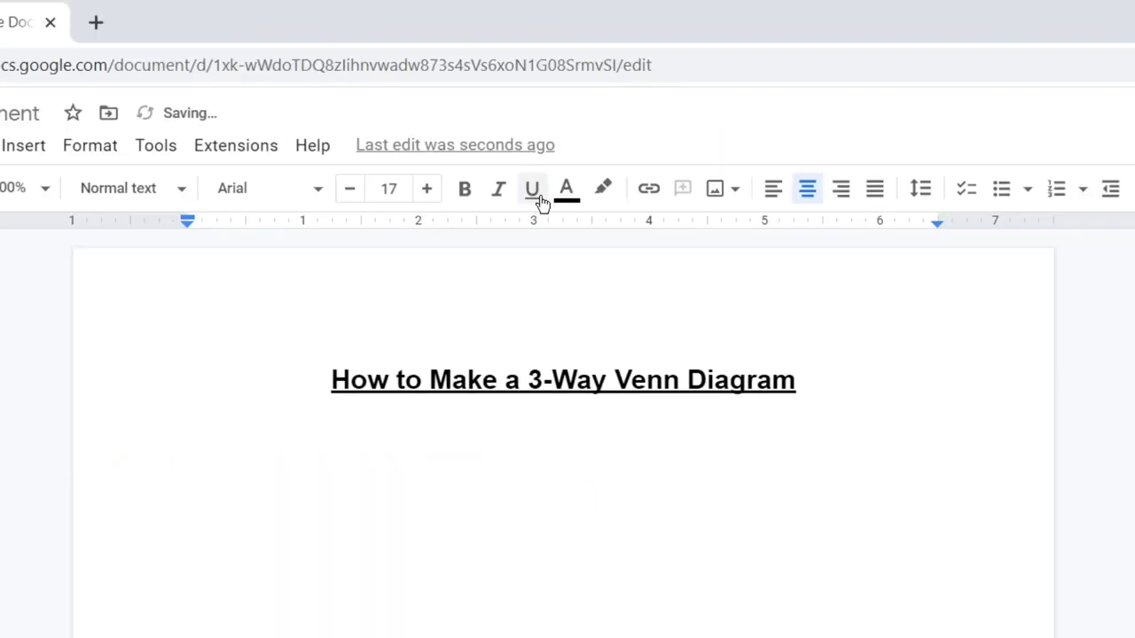
pyautogui.press('Return')
pyautogui.click(773, 197)
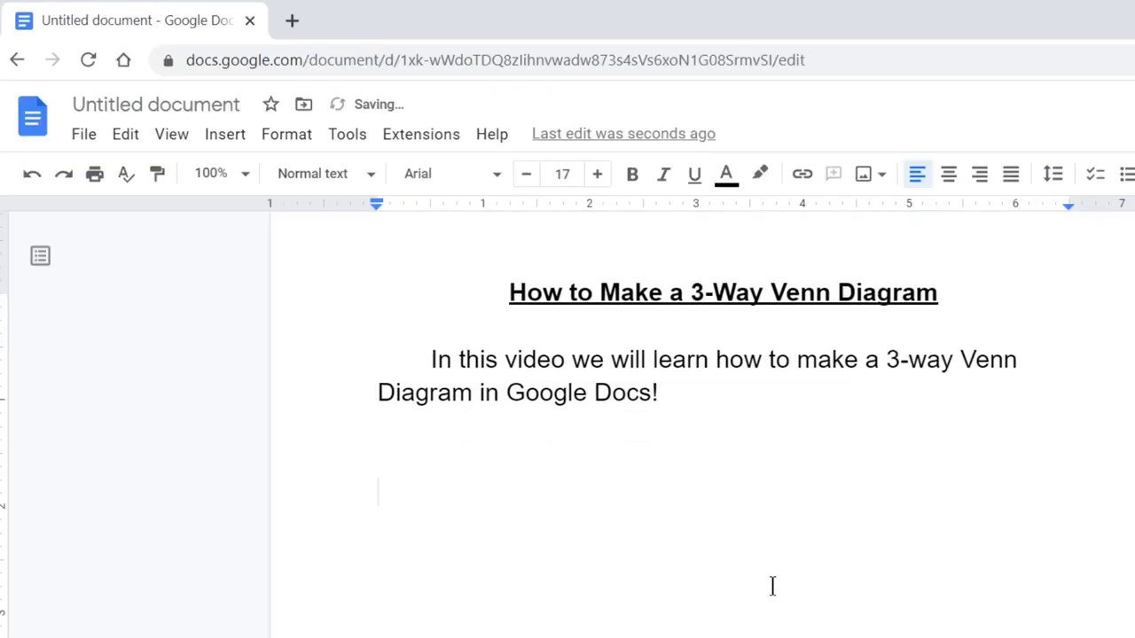
pyautogui.scroll(-1, 686, 411)
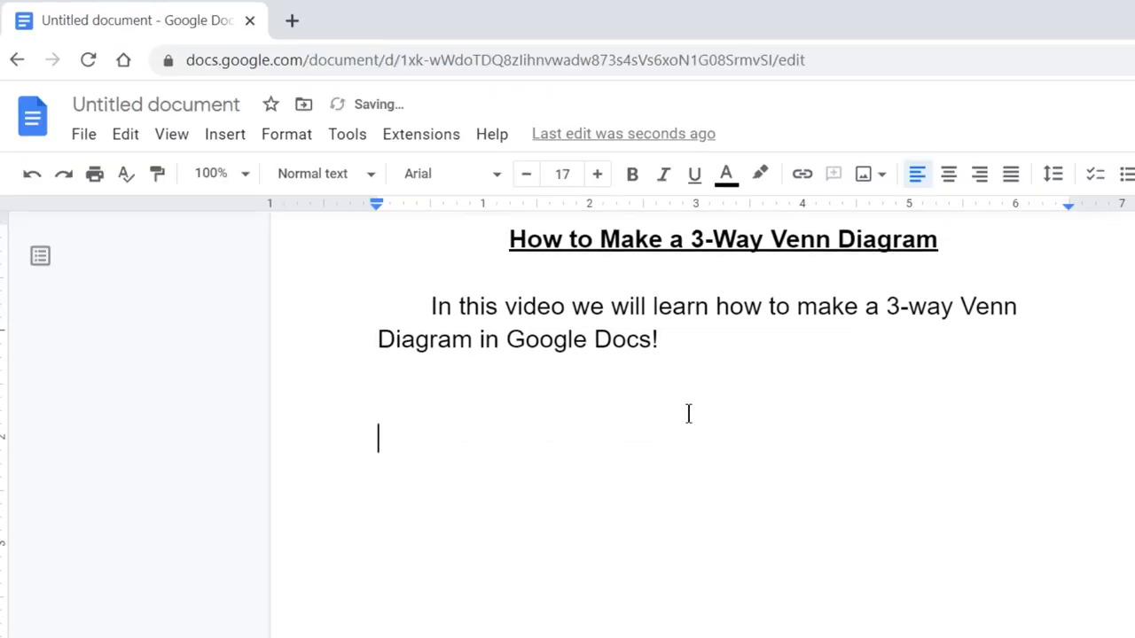
# Step: Start a new drawing and draw a large oval circle on its canvas
pyautogui.click(229, 137)
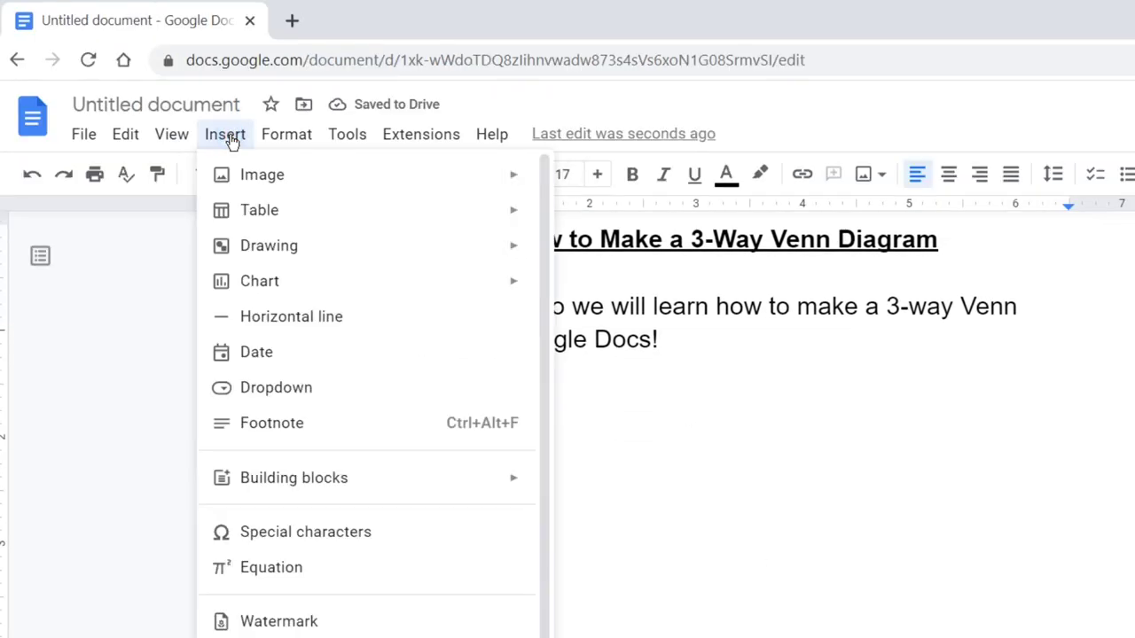
pyautogui.moveTo(266, 251)
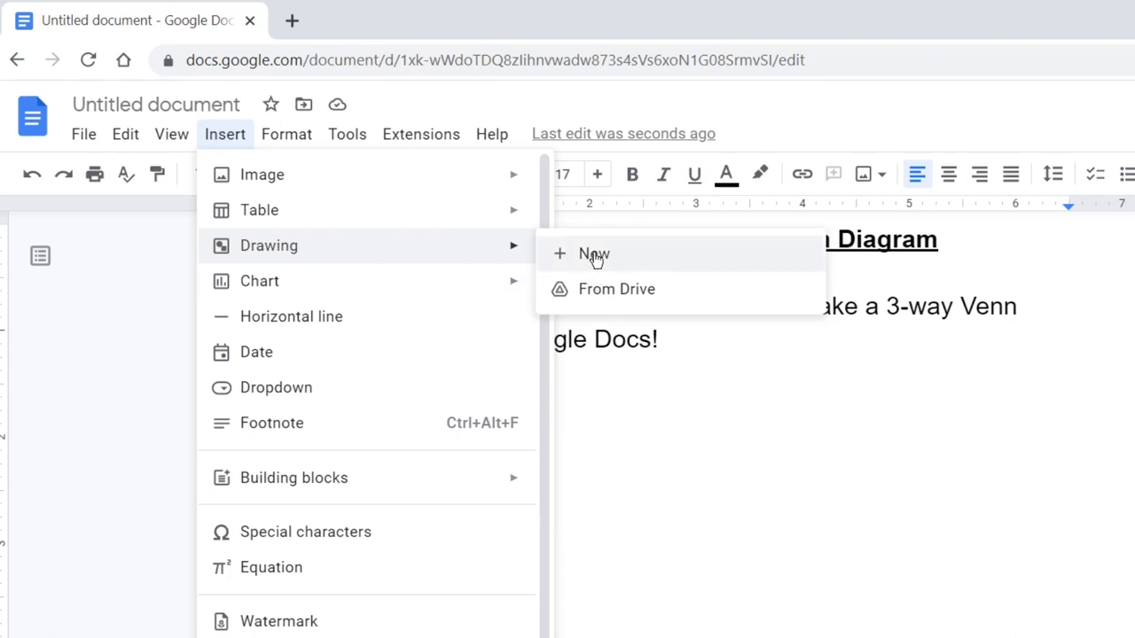
pyautogui.click(596, 256)
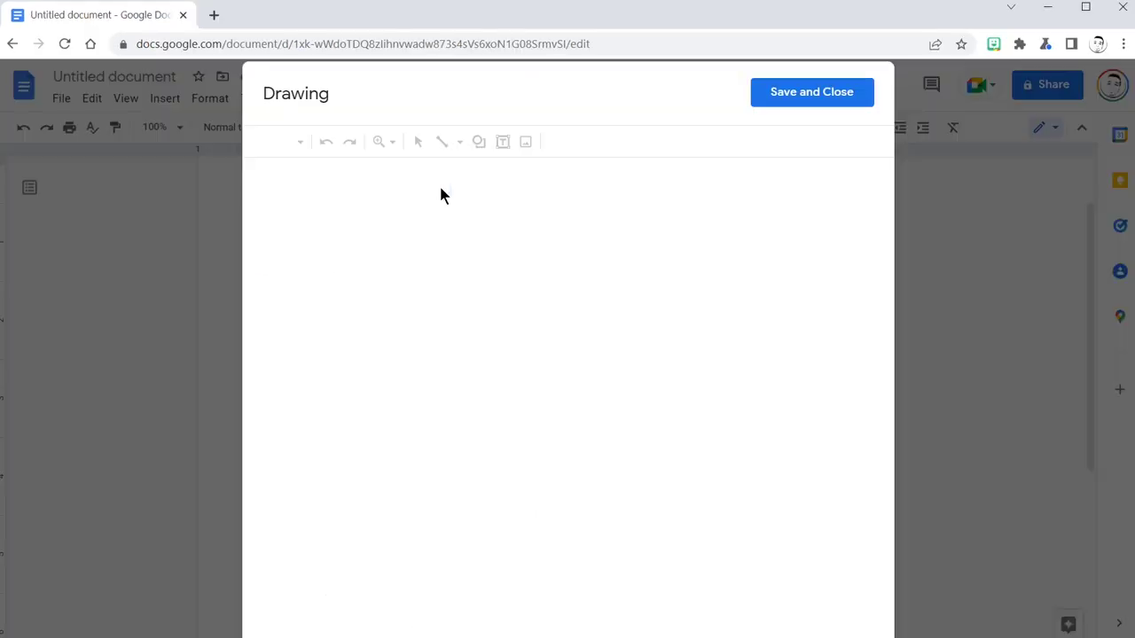
pyautogui.click(479, 143)
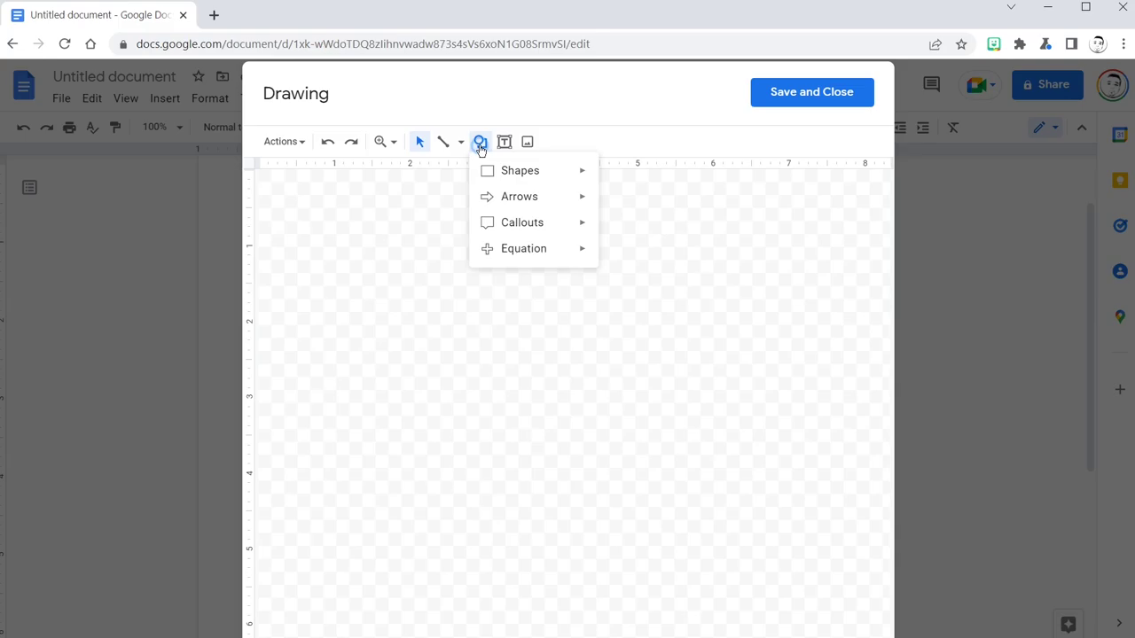
pyautogui.moveTo(518, 170)
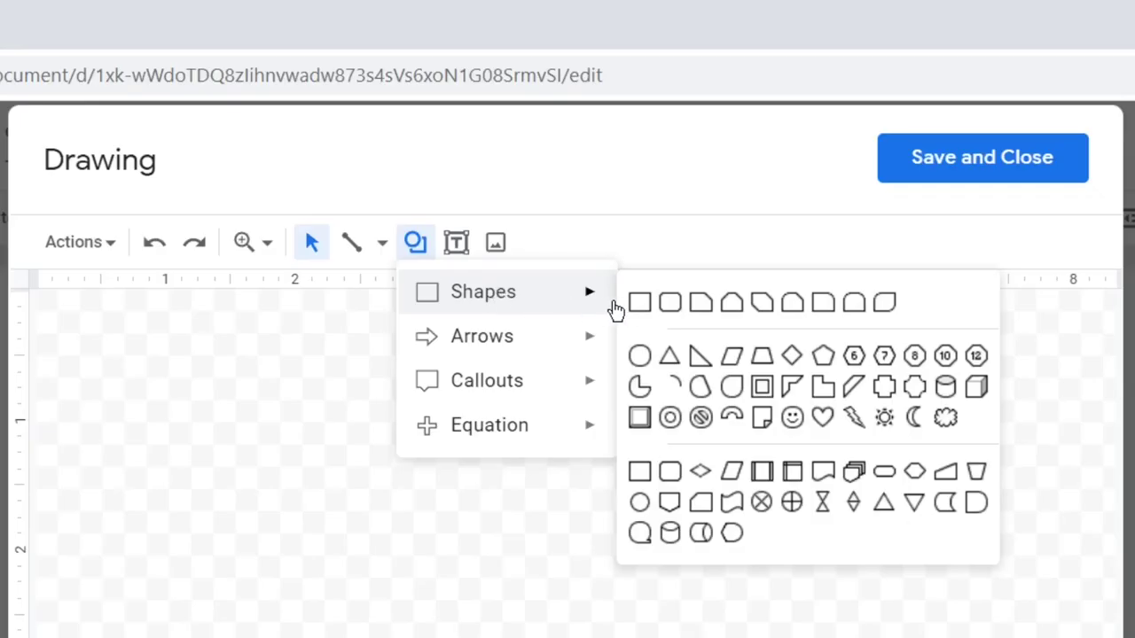
pyautogui.click(639, 356)
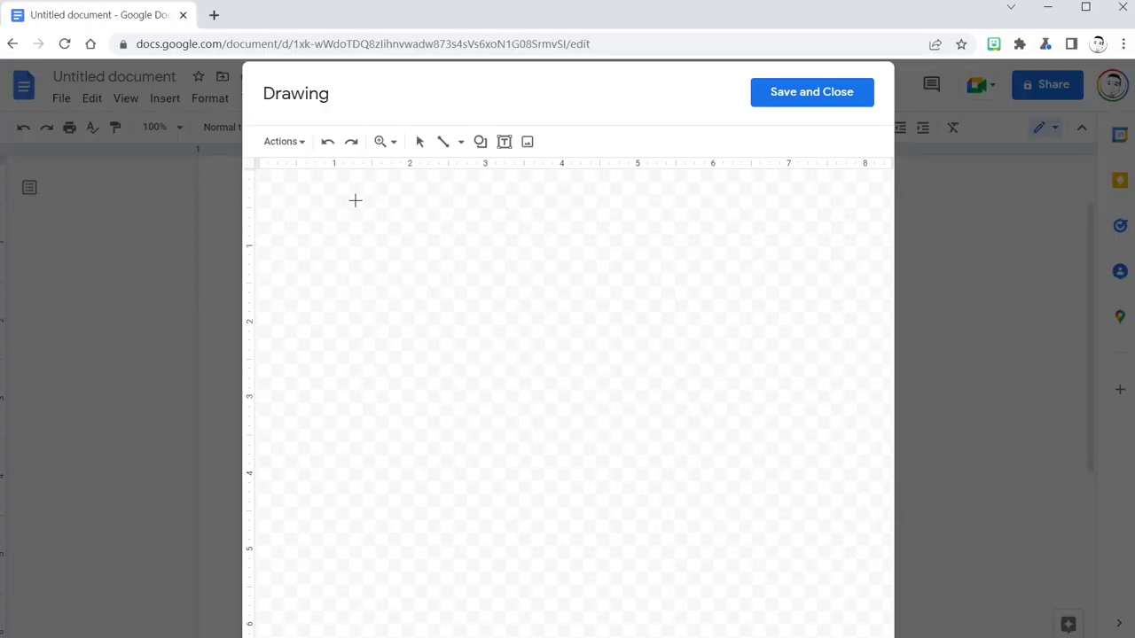
pyautogui.moveTo(354, 201); pyautogui.dragTo(668, 497)
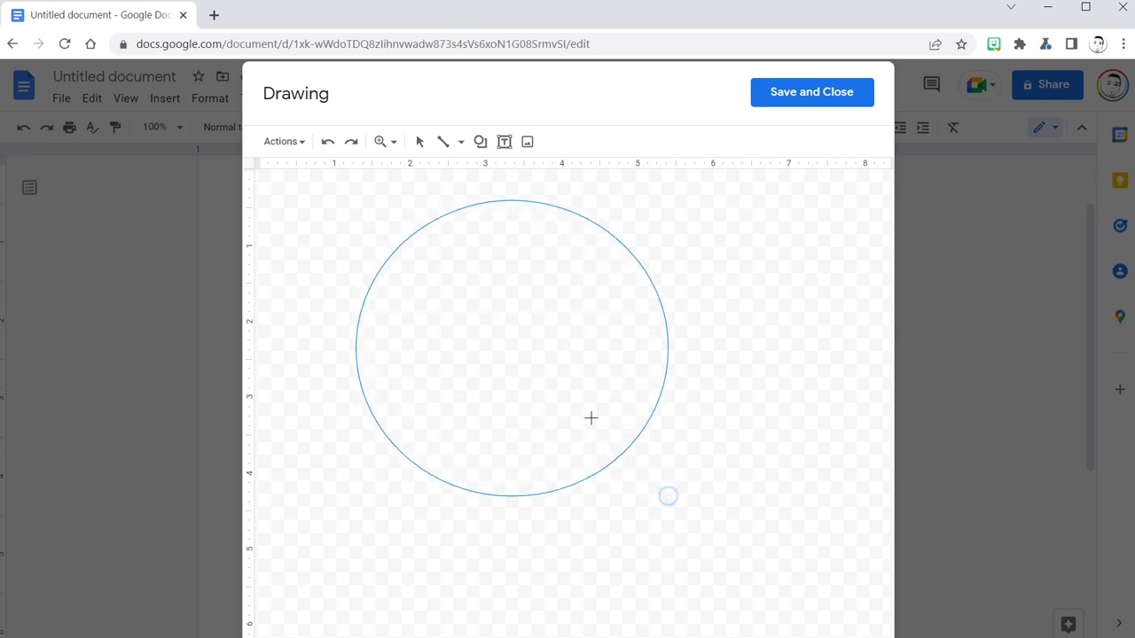
pyautogui.moveTo(536, 337); pyautogui.dragTo(512, 339)
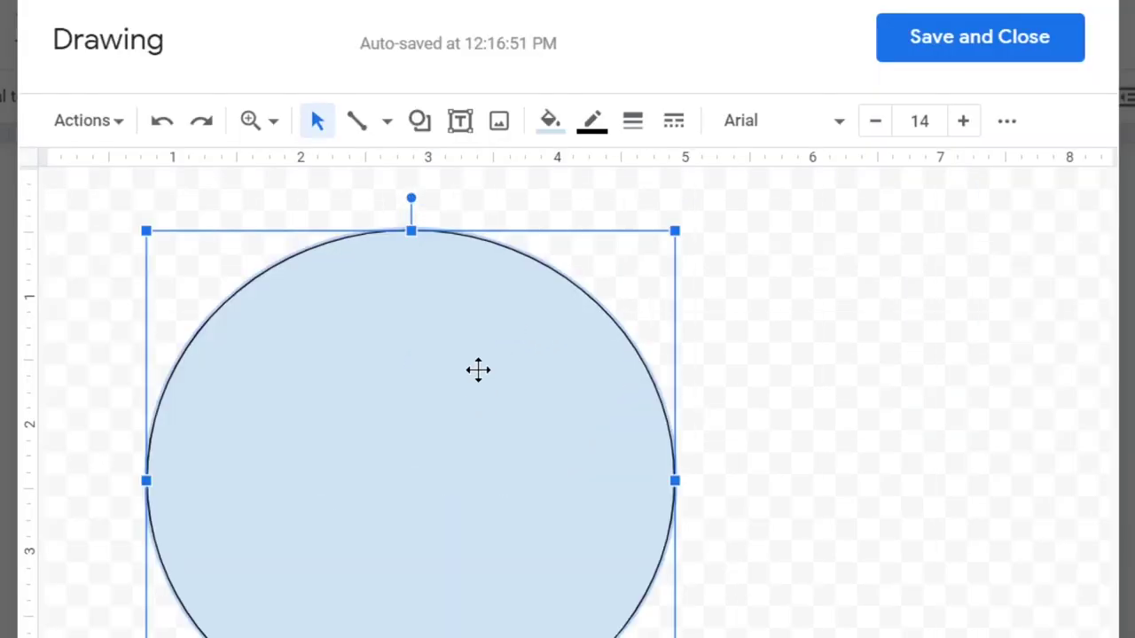
# Step: Give the circle a transparent fill and a 4px outline, nudging it into position
pyautogui.click(546, 122)
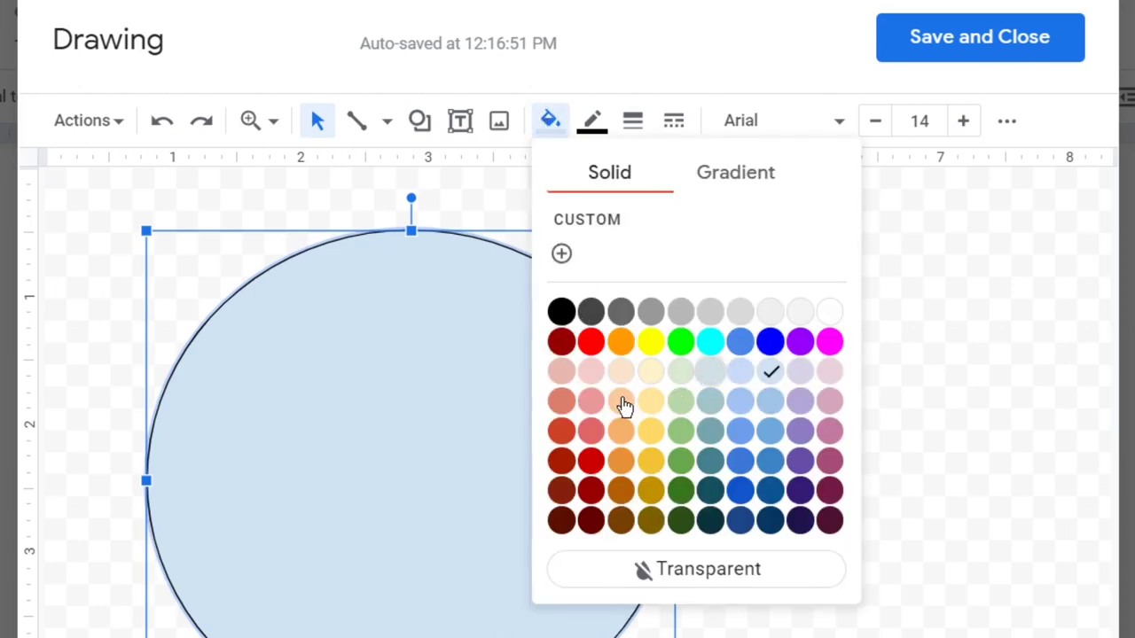
pyautogui.click(697, 575)
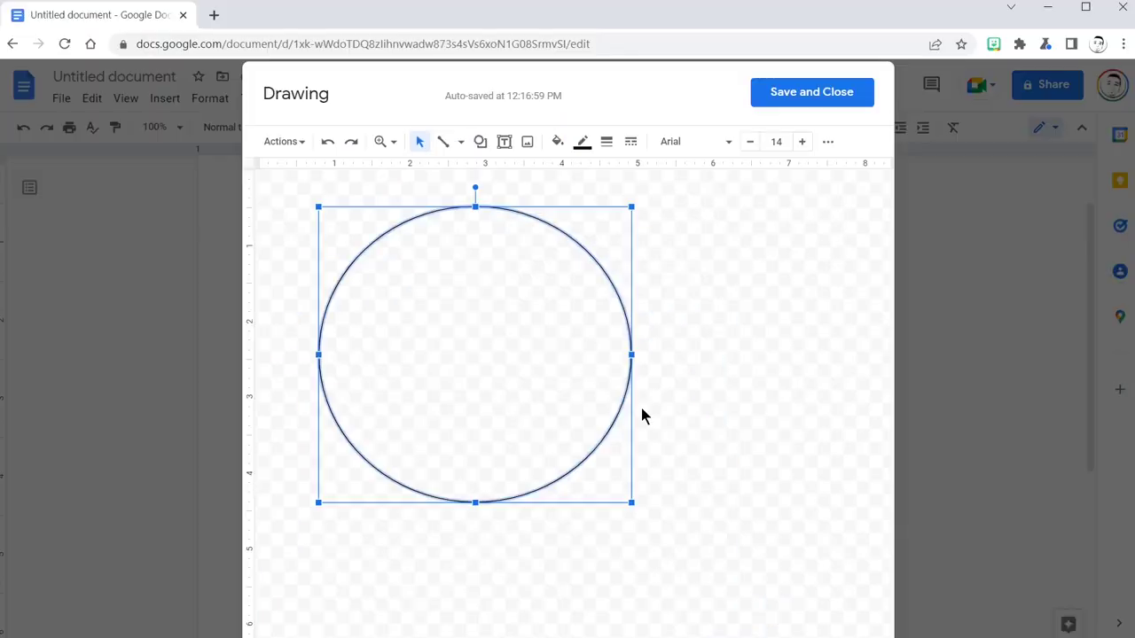
pyautogui.click(672, 332)
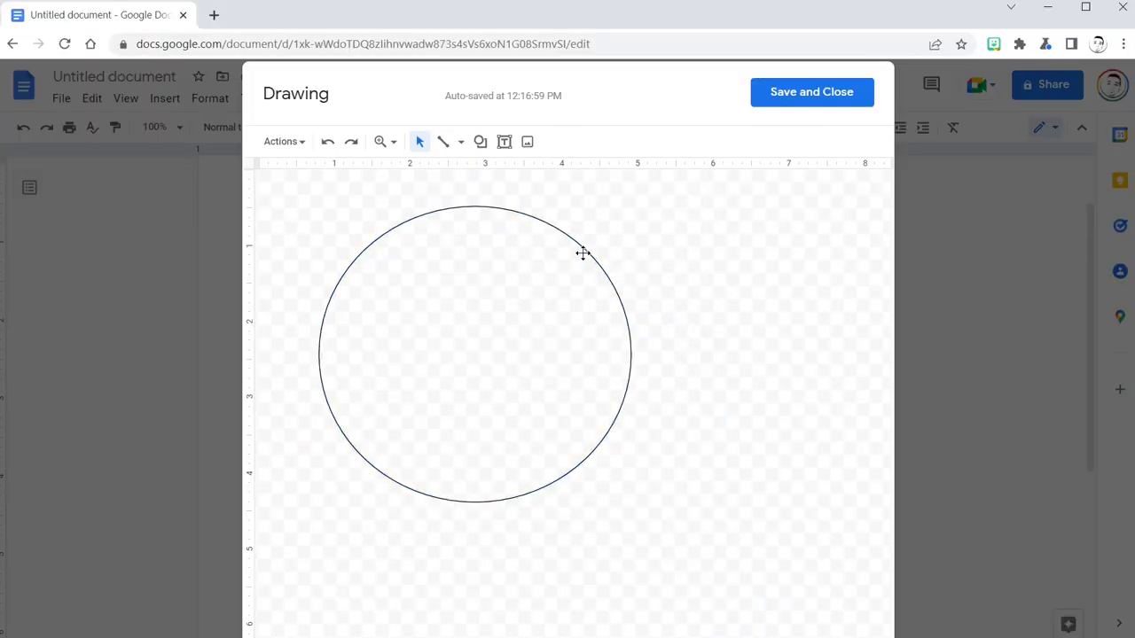
pyautogui.moveTo(583, 253); pyautogui.dragTo(576, 246)
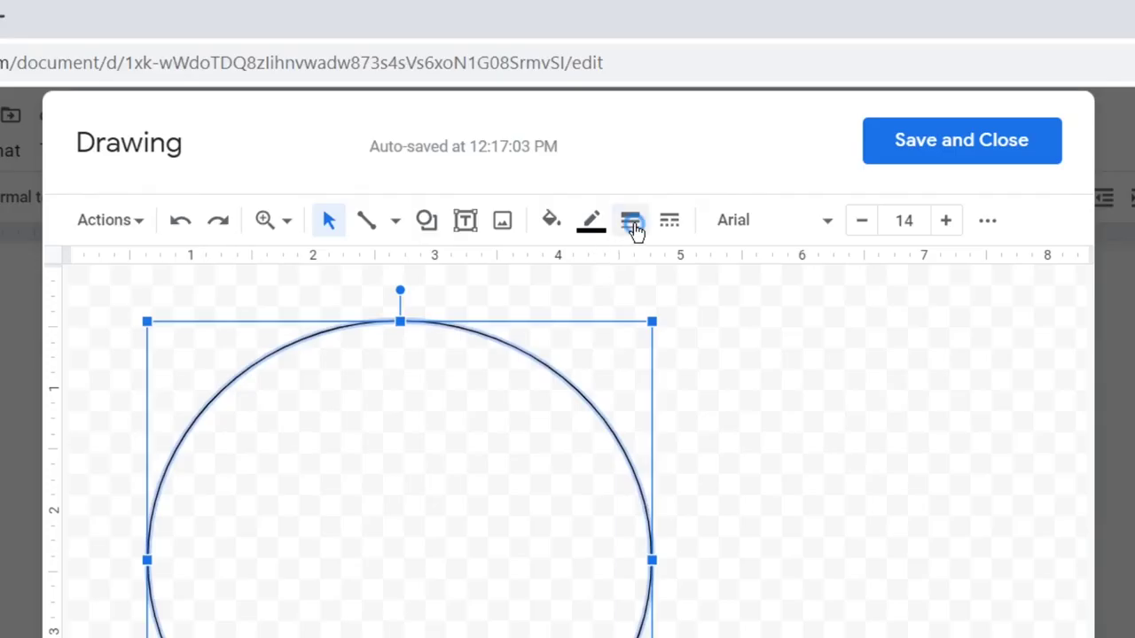
pyautogui.click(606, 141)
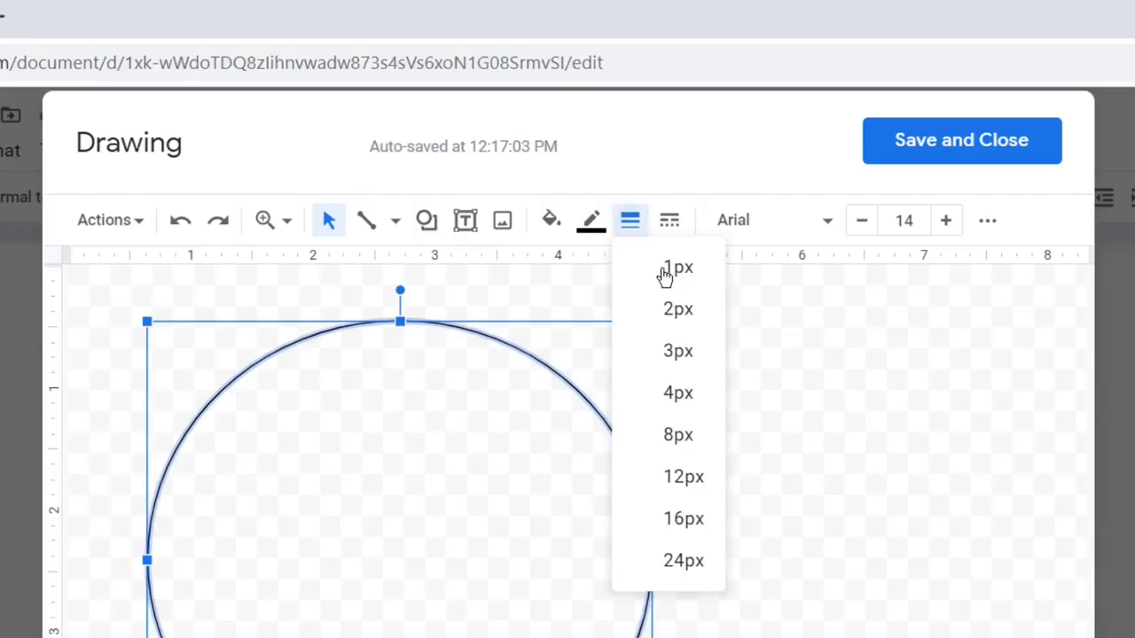
pyautogui.click(676, 396)
pyautogui.click(719, 506)
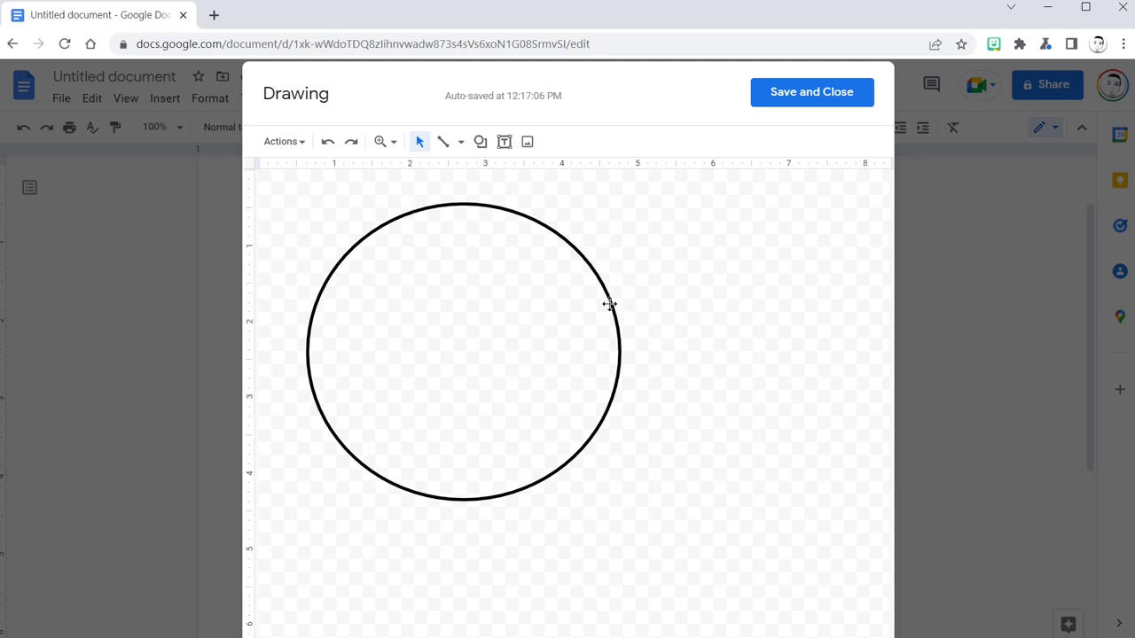
pyautogui.moveTo(610, 304)
pyautogui.mouseDown()
pyautogui.moveTo(610, 288)
pyautogui.moveTo(613, 318)
pyautogui.mouseUp()
# Step: Copy the circle and paste a duplicate with Ctrl+V after dismissing the paste notice
pyautogui.click(665, 309)
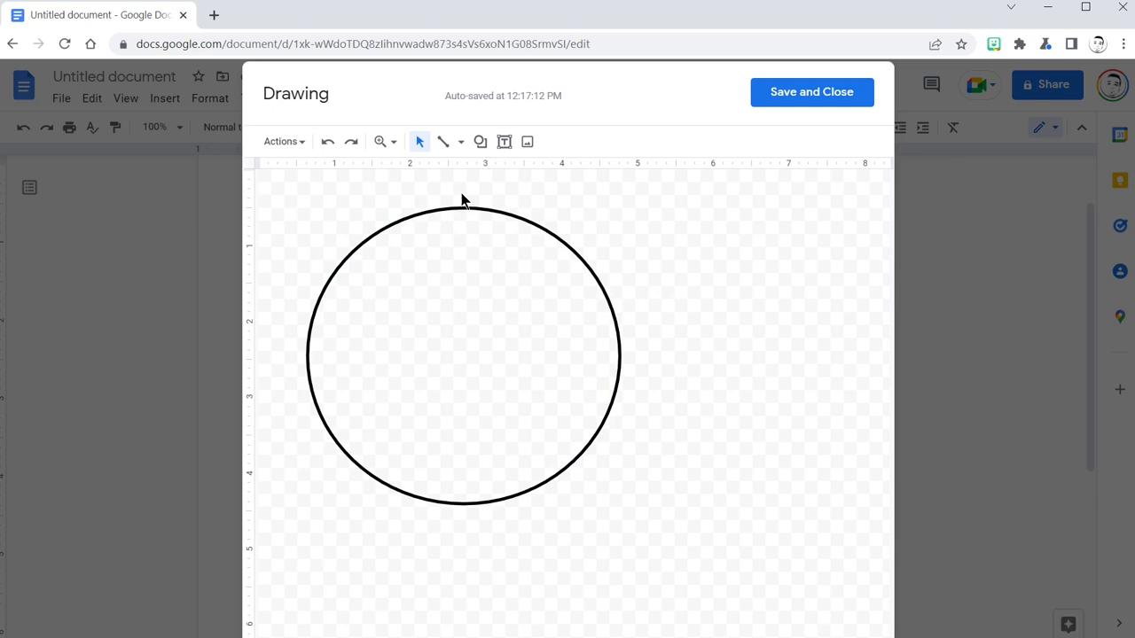
pyautogui.click(534, 225)
pyautogui.rightClick(517, 219)
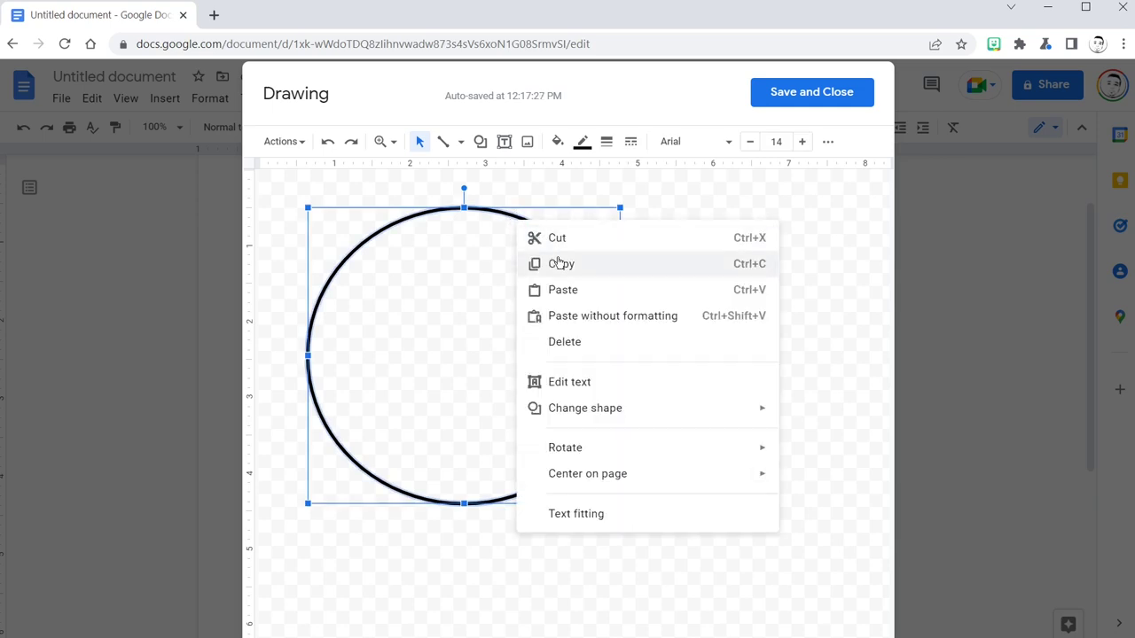
pyautogui.click(565, 263)
pyautogui.click(684, 264)
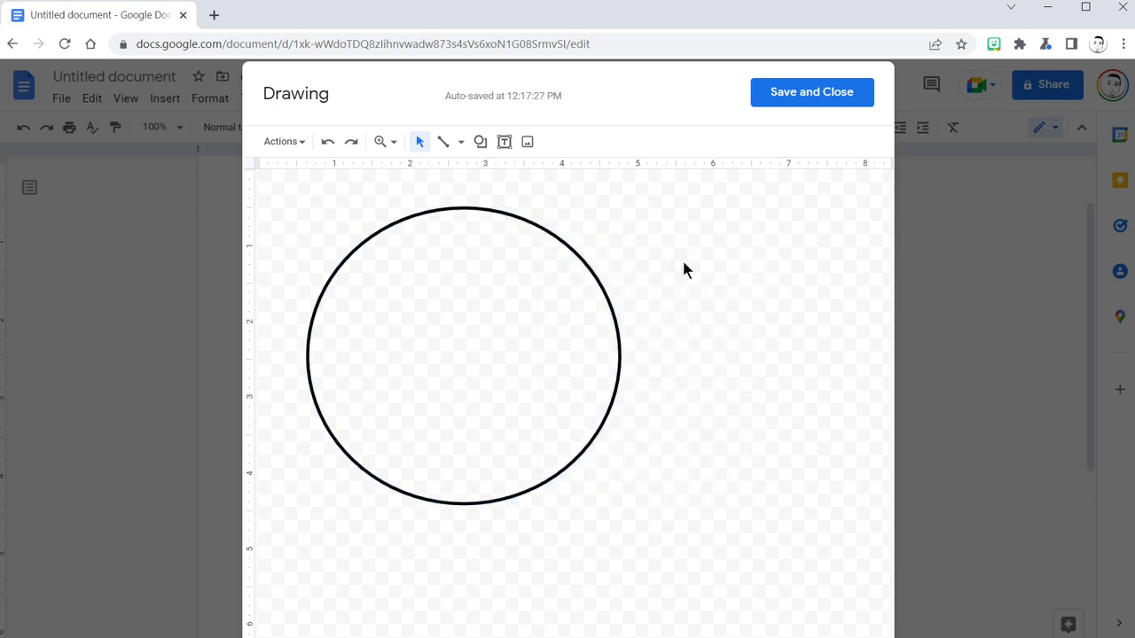
pyautogui.rightClick(684, 264)
pyautogui.click(524, 340)
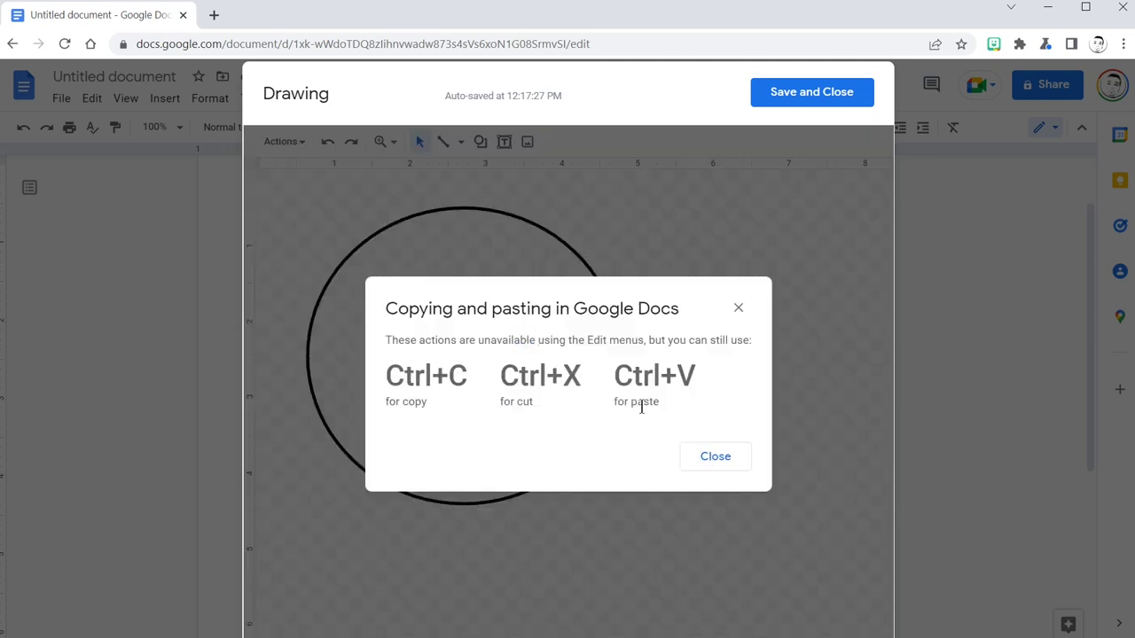
pyautogui.click(714, 457)
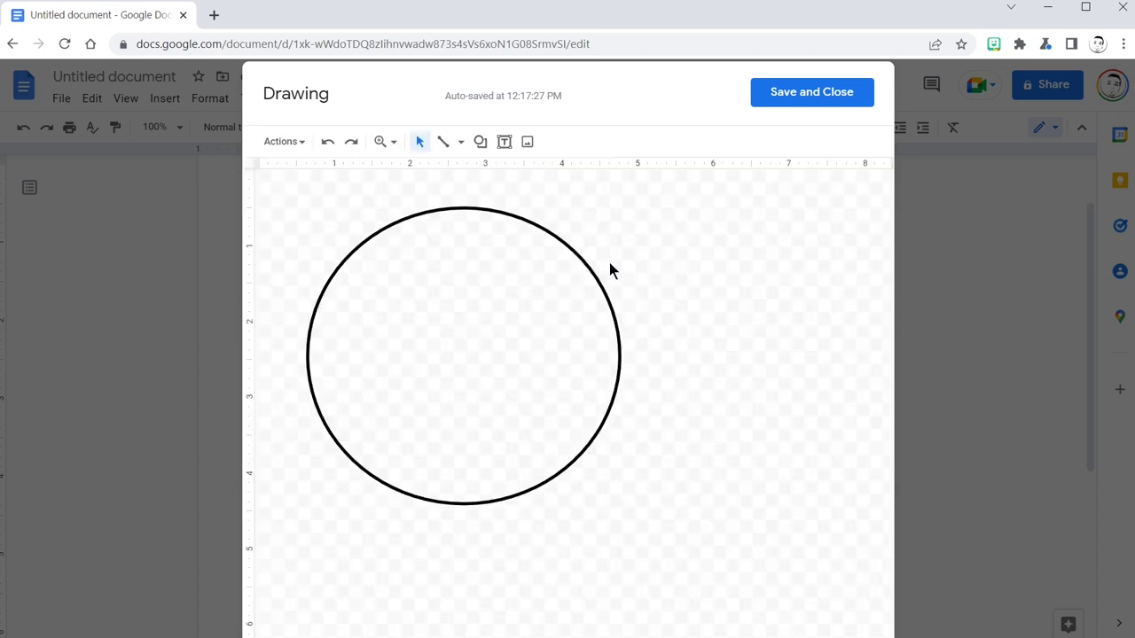
pyautogui.hotkey('ctrl', 'v')
# Step: Set the two circles side by side, paste a third, and save the drawing
pyautogui.moveTo(595, 226); pyautogui.dragTo(688, 218)
pyautogui.click(394, 242)
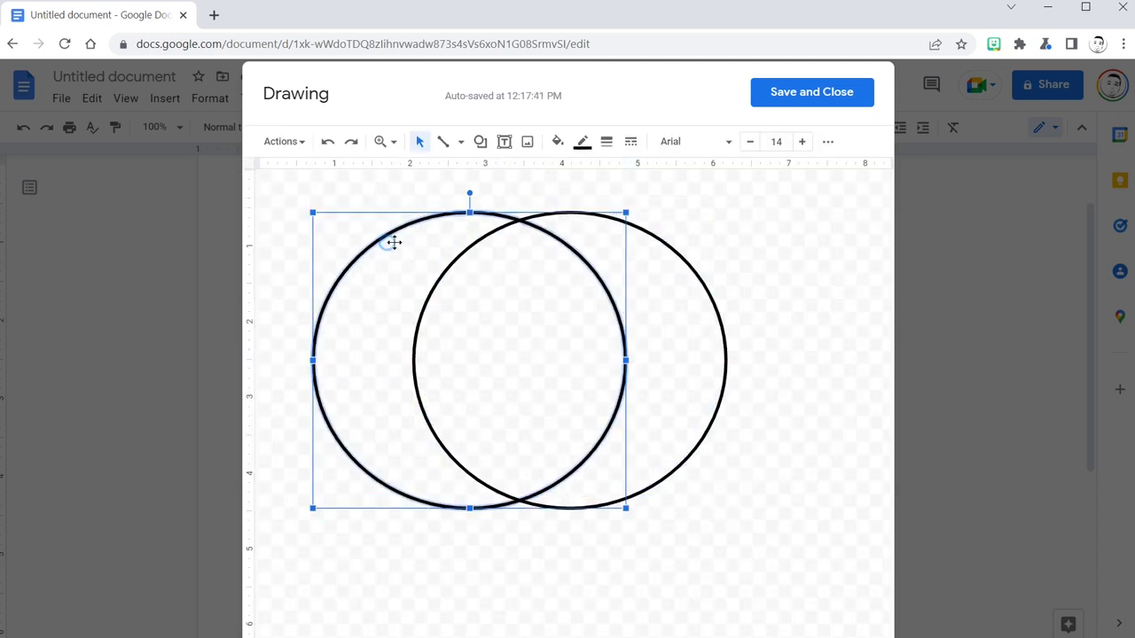
pyautogui.click(767, 297)
pyautogui.moveTo(704, 284)
pyautogui.mouseDown()
pyautogui.moveTo(778, 281)
pyautogui.moveTo(725, 276)
pyautogui.mouseUp()
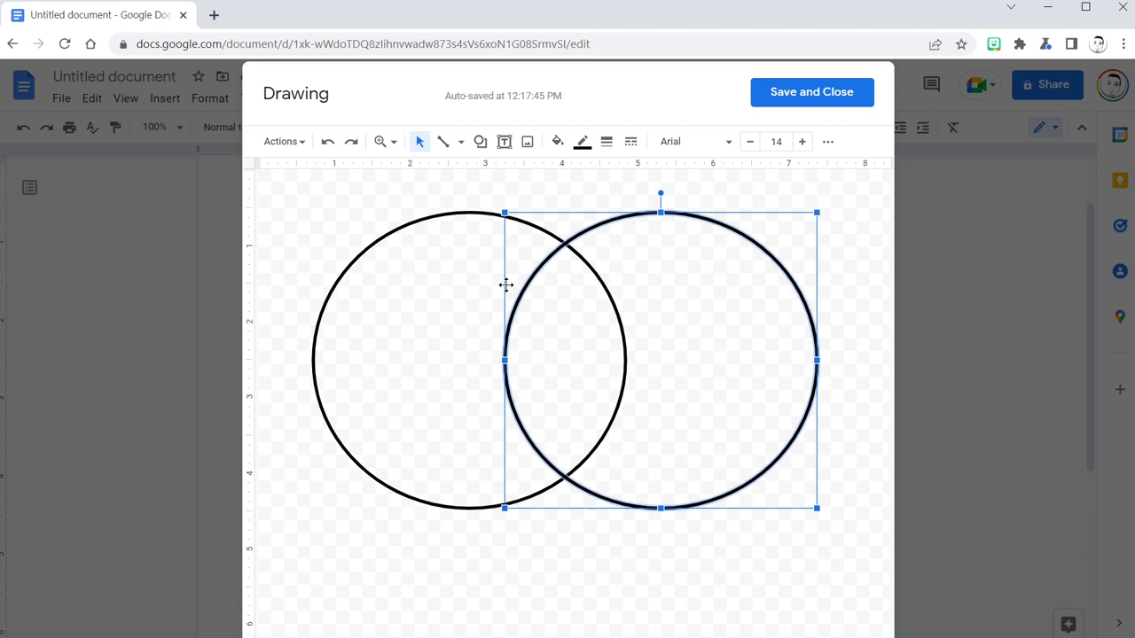
pyautogui.moveTo(504, 284)
pyautogui.mouseDown()
pyautogui.moveTo(477, 268)
pyautogui.moveTo(486, 282)
pyautogui.mouseUp()
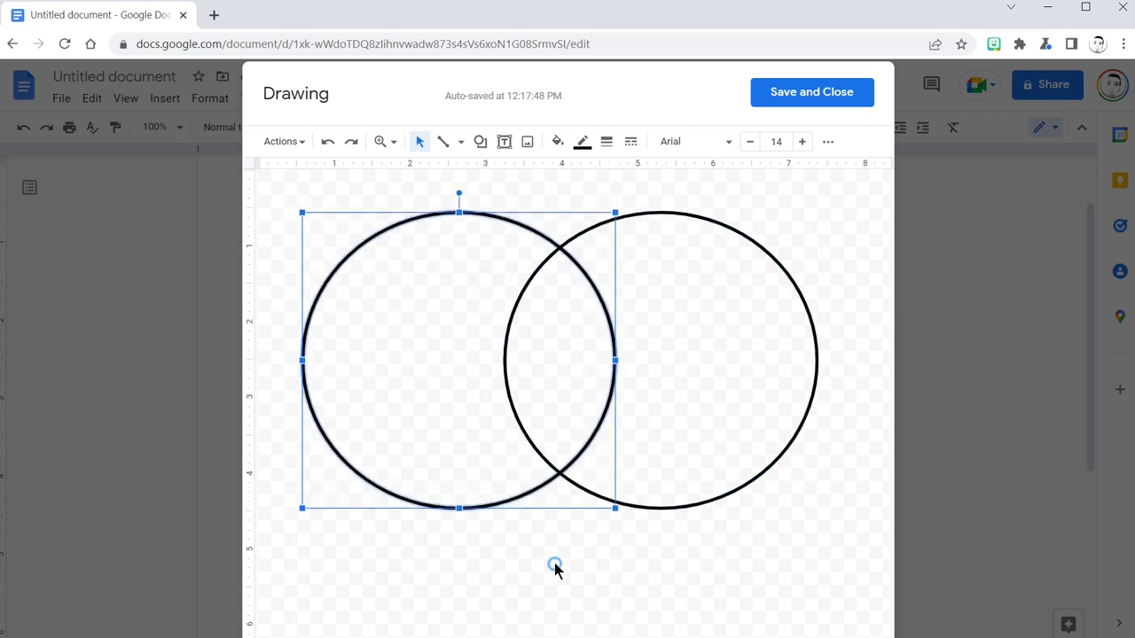
pyautogui.click(558, 567)
pyautogui.hotkey('ctrl', 'v')
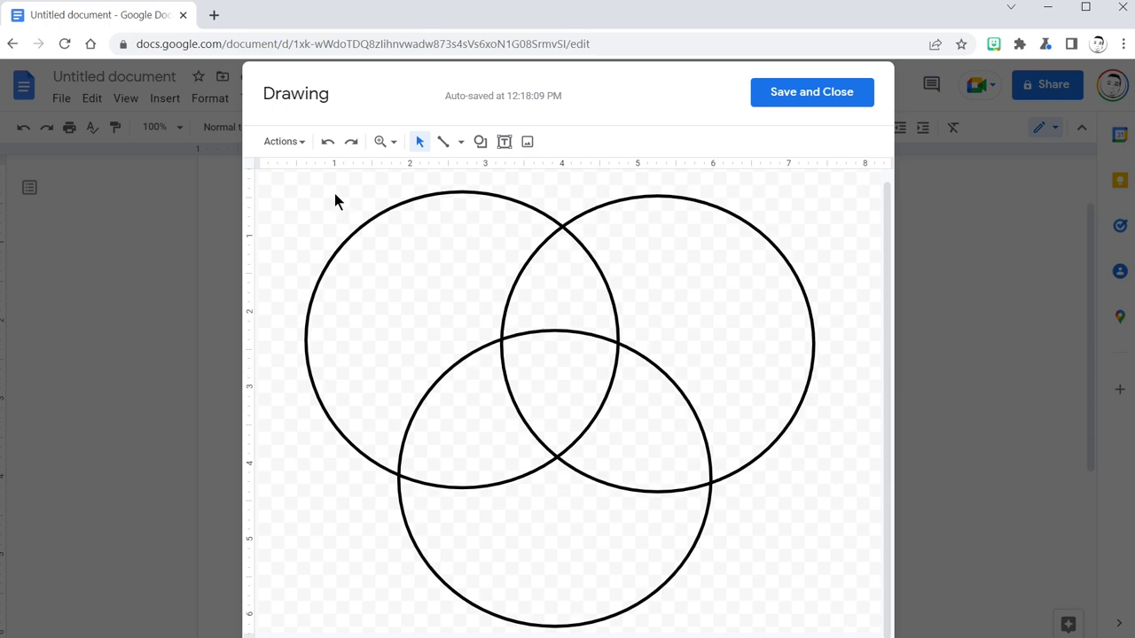
pyautogui.click(816, 92)
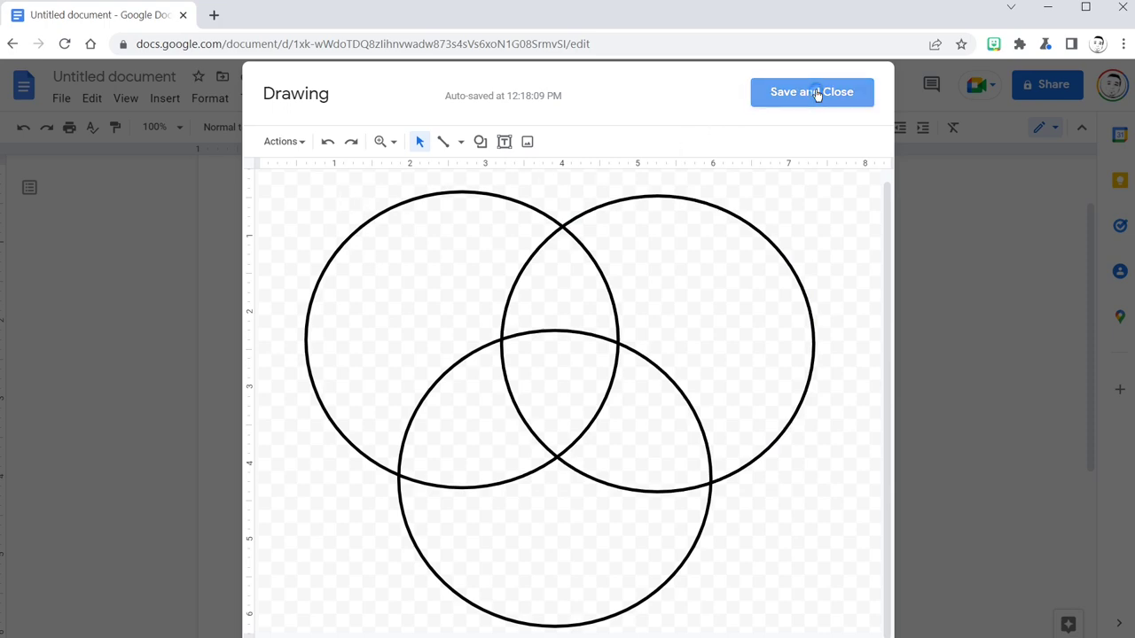
# Step: Set the inserted Venn drawing's text wrapping to Behind text
pyautogui.scroll(-3, 946, 323)
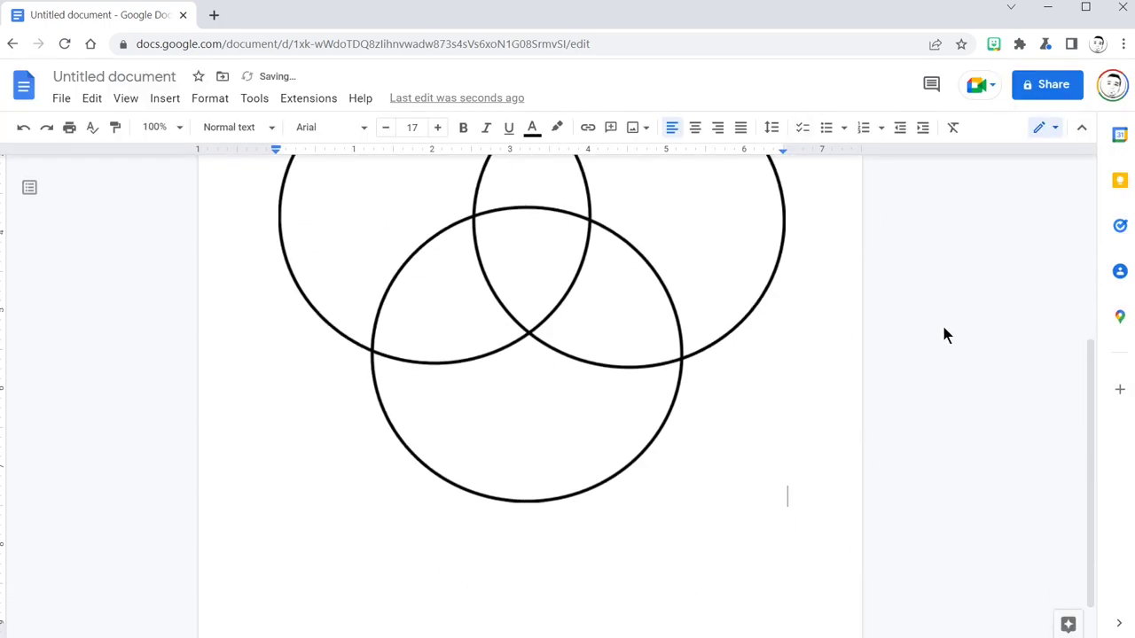
pyautogui.scroll(3, 944, 336)
pyautogui.scroll(-1, 453, 367)
pyautogui.click(426, 316)
pyautogui.scroll(-2, 524, 414)
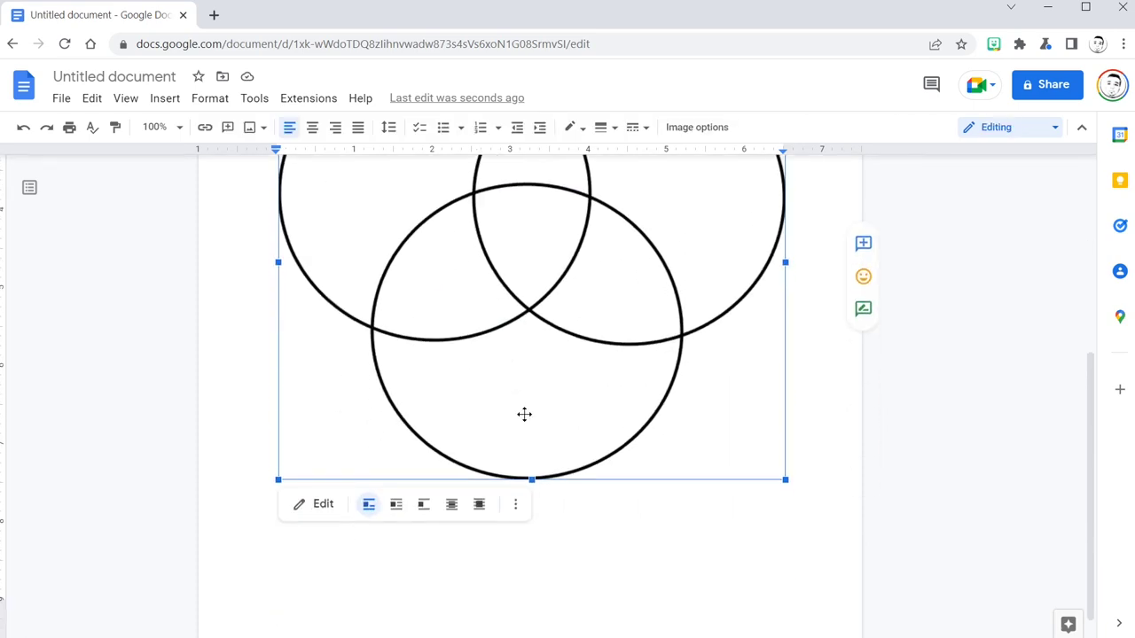
pyautogui.click(451, 504)
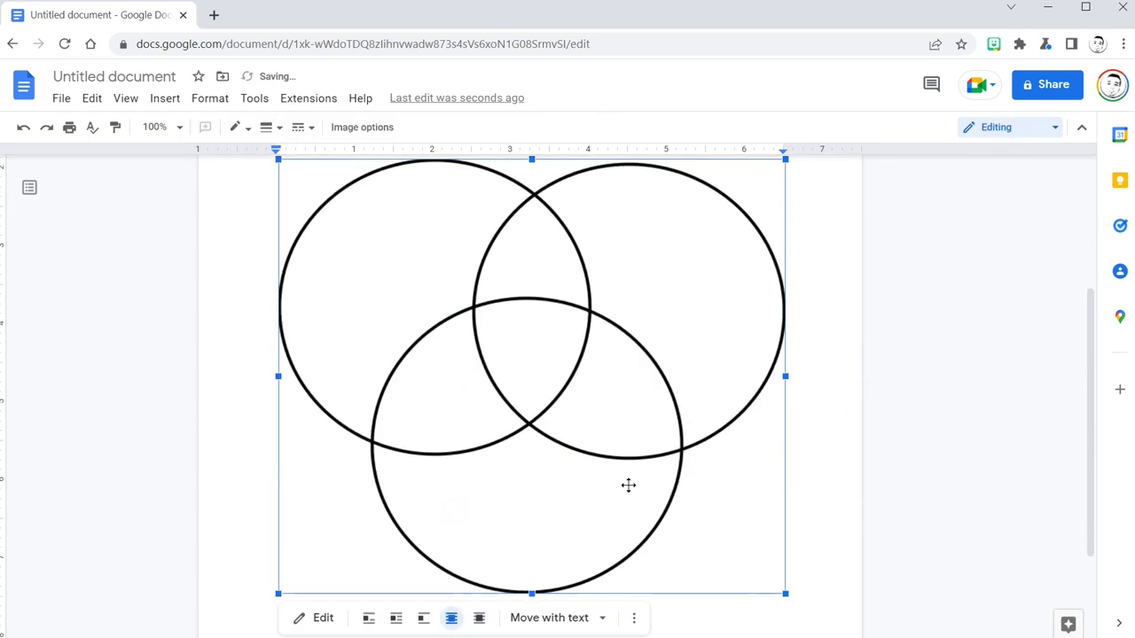
# Step: Reselect the Venn drawing and open it in the drawing editor
pyautogui.scroll(1, 630, 480)
pyautogui.scroll(2, 515, 488)
pyautogui.scroll(-2, 499, 390)
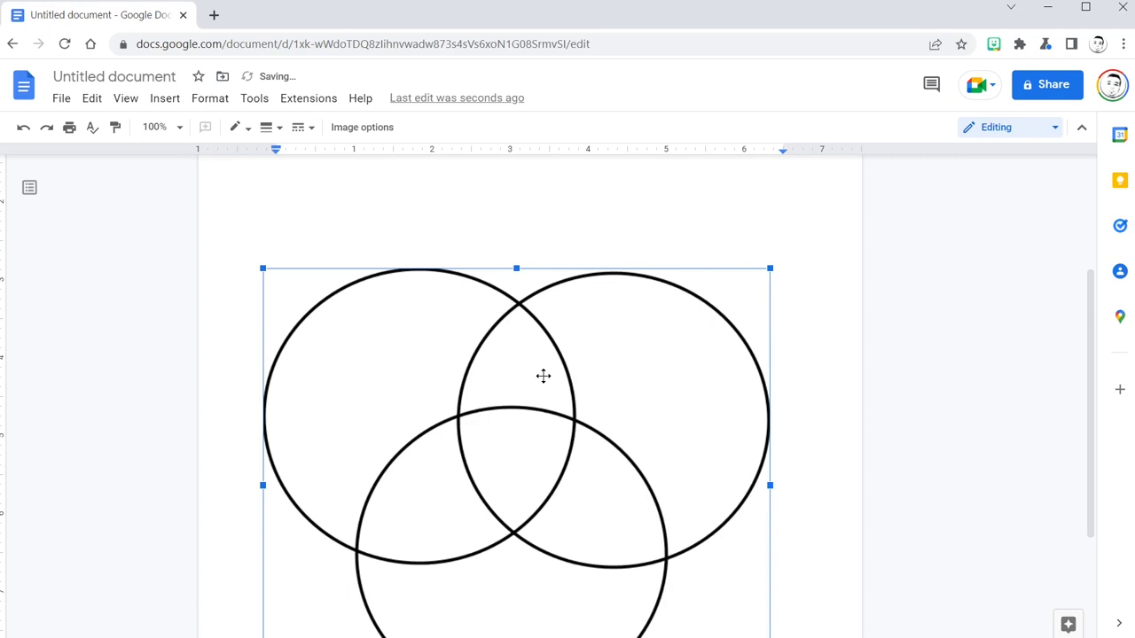
pyautogui.scroll(-1, 542, 375)
pyautogui.click(839, 329)
pyautogui.scroll(3, 808, 329)
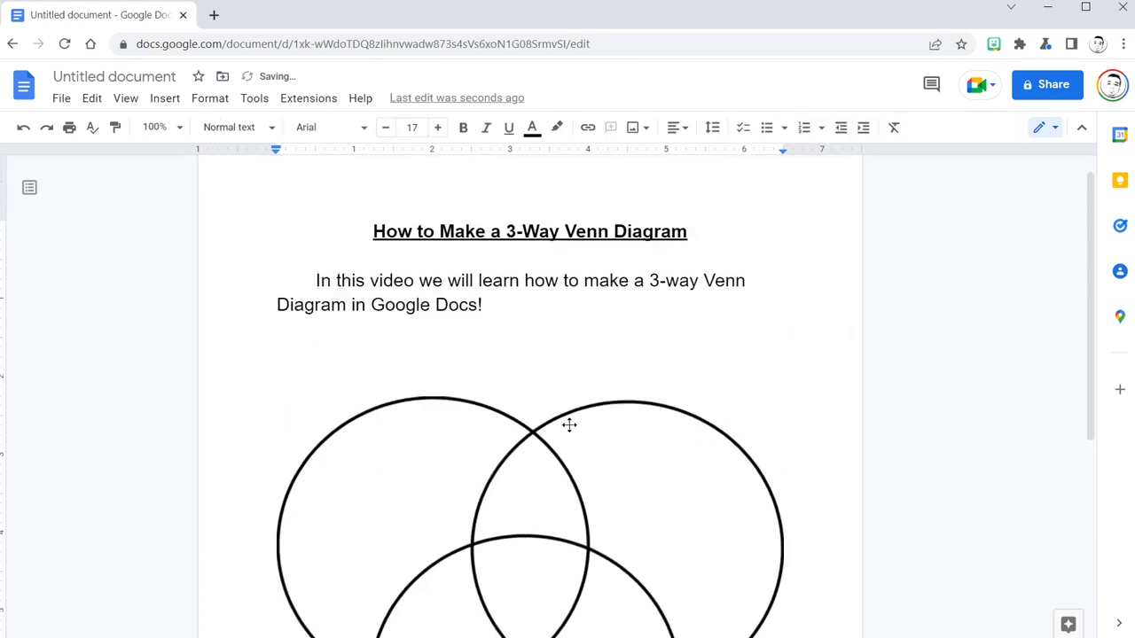
pyautogui.click(467, 430)
pyautogui.scroll(-3, 467, 428)
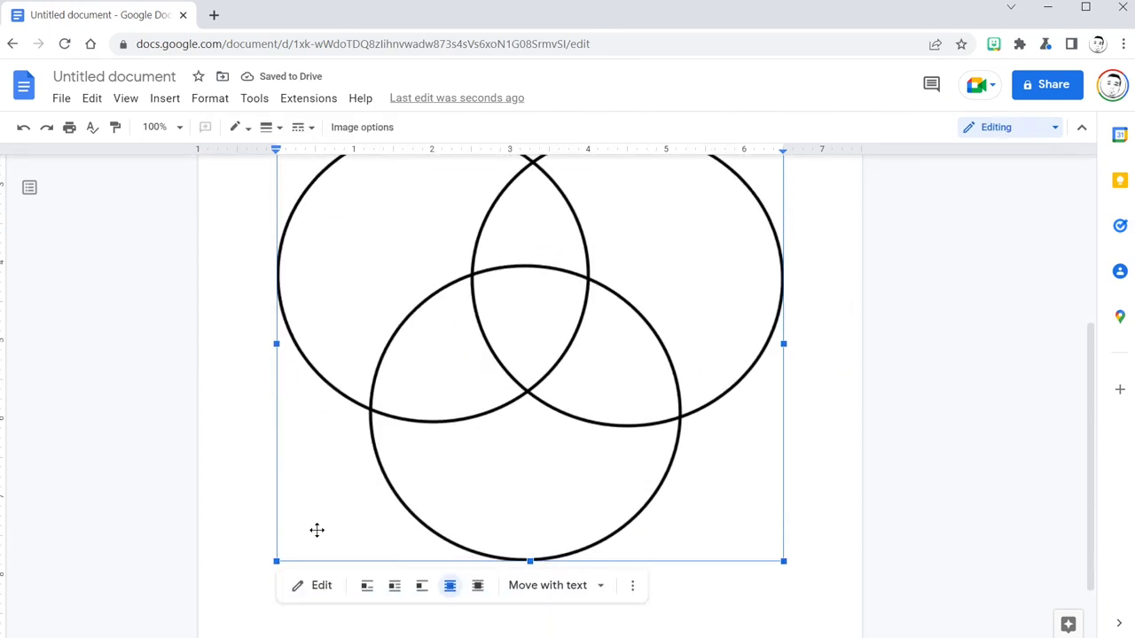
pyautogui.click(319, 586)
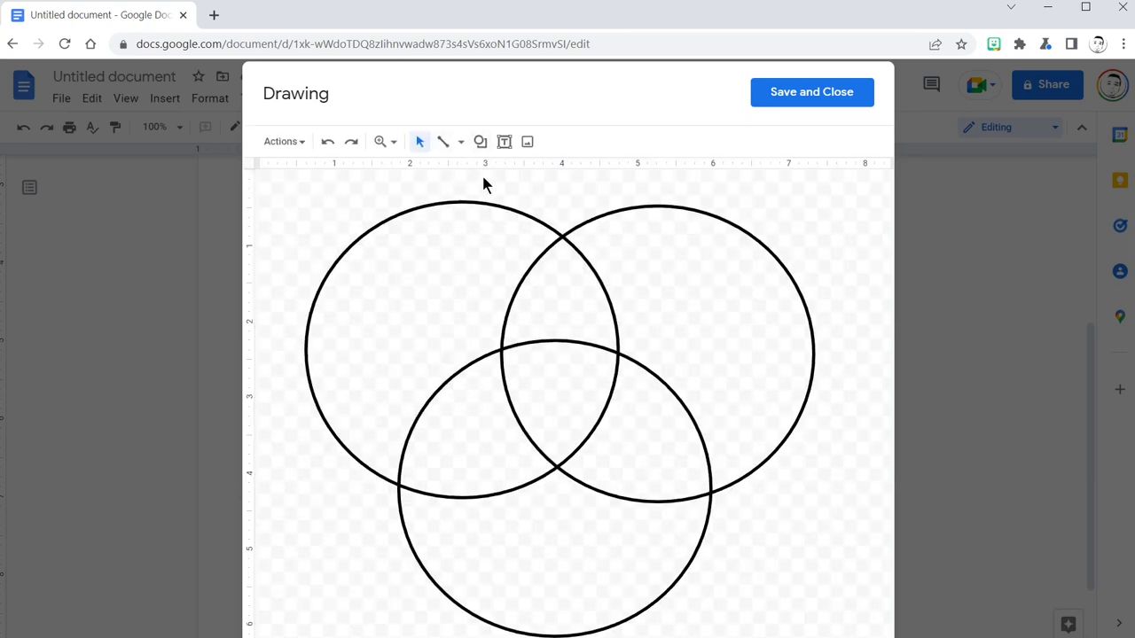
# Step: Insert a 'laptop' search image, shrink it, and place it at the canvas's top right
pyautogui.click(529, 143)
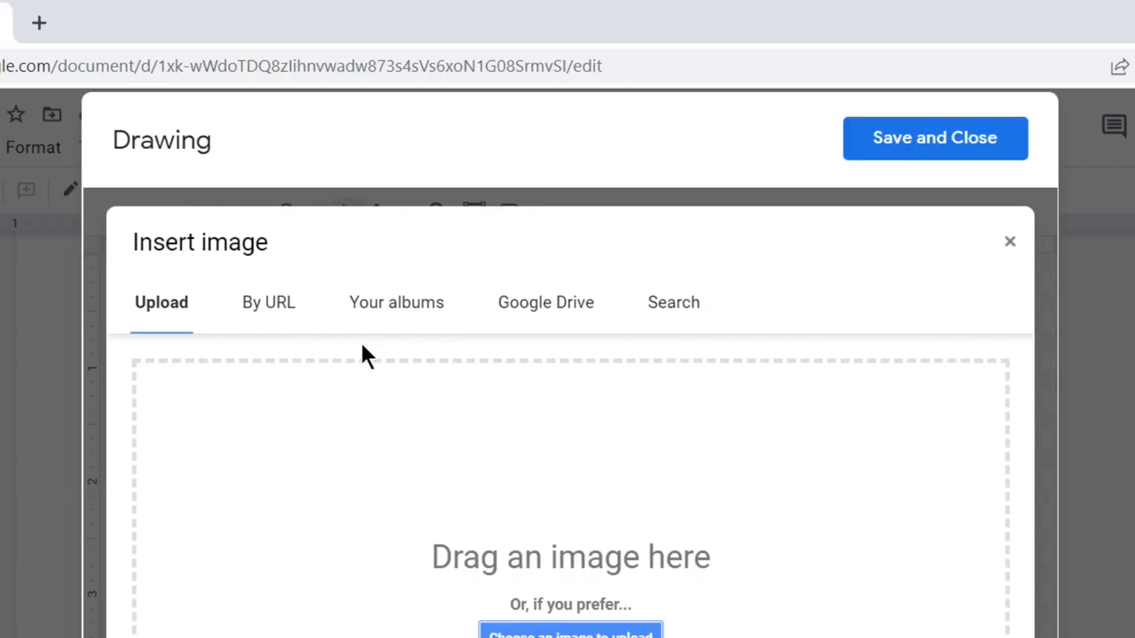
pyautogui.click(674, 302)
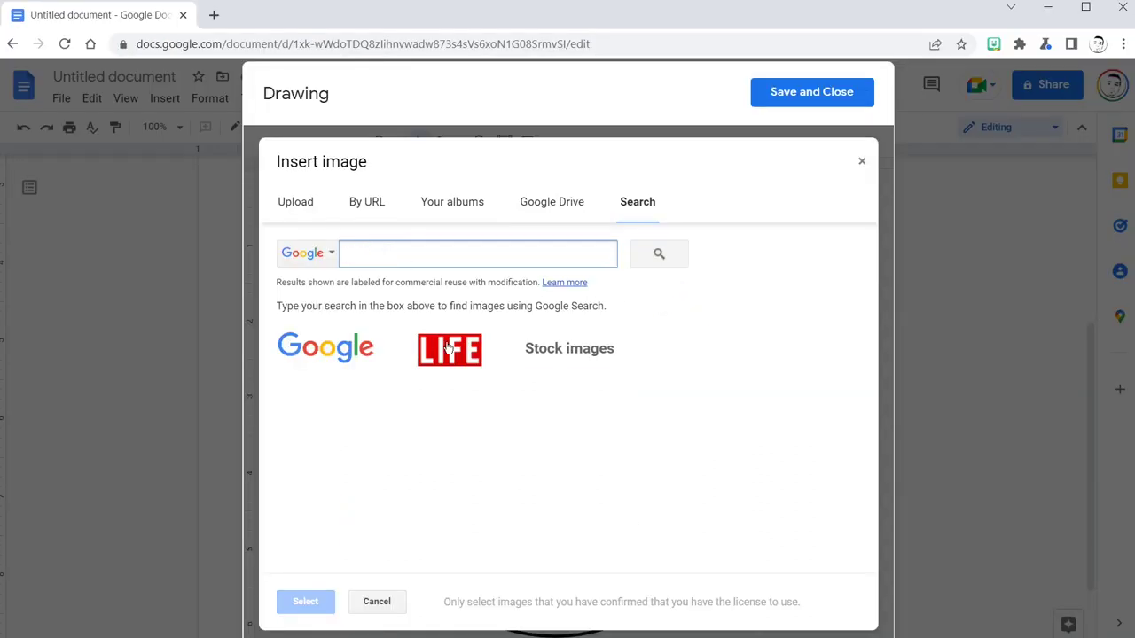
pyautogui.write('laptop')
pyautogui.press('Return')
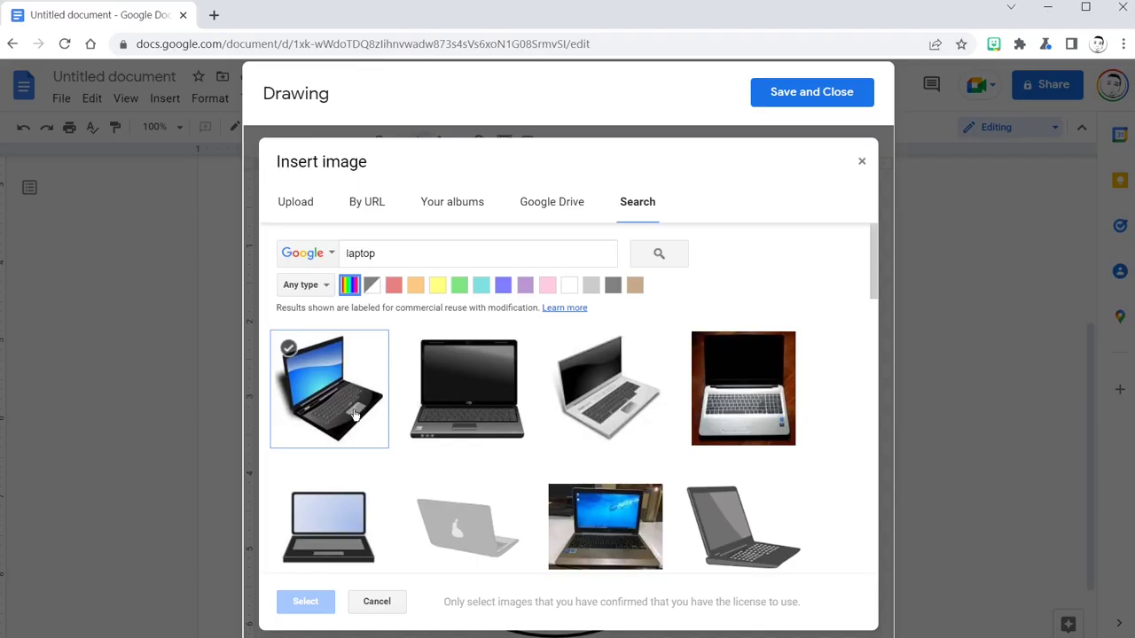
pyautogui.click(343, 407)
pyautogui.doubleClick(343, 391)
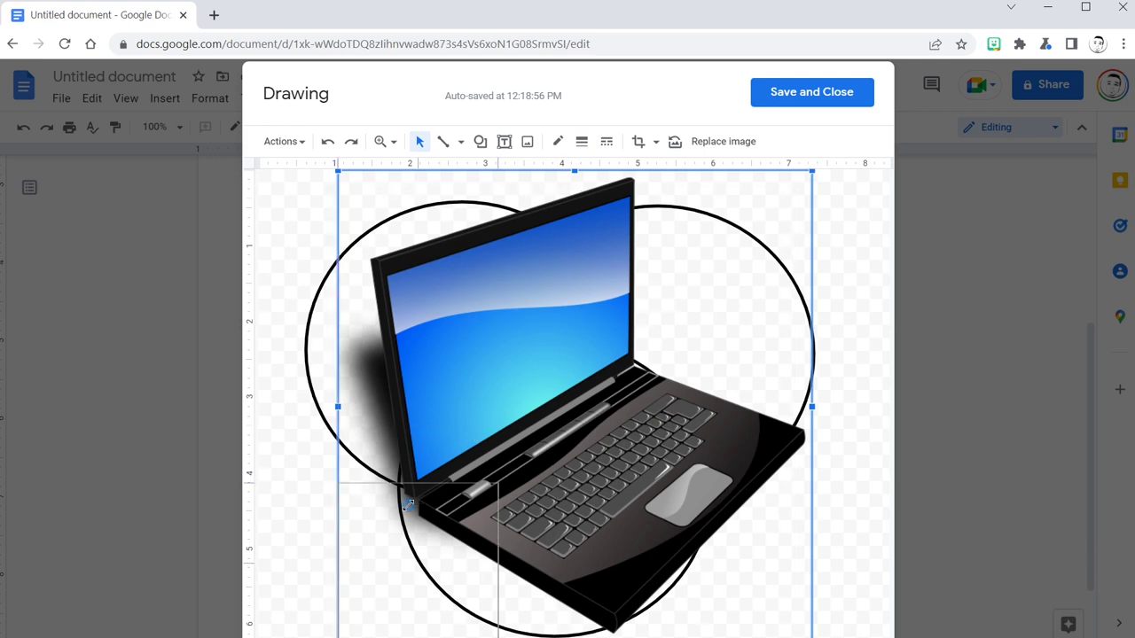
pyautogui.moveTo(811, 171); pyautogui.dragTo(481, 502)
pyautogui.moveTo(381, 550); pyautogui.dragTo(792, 247)
pyautogui.click(707, 296)
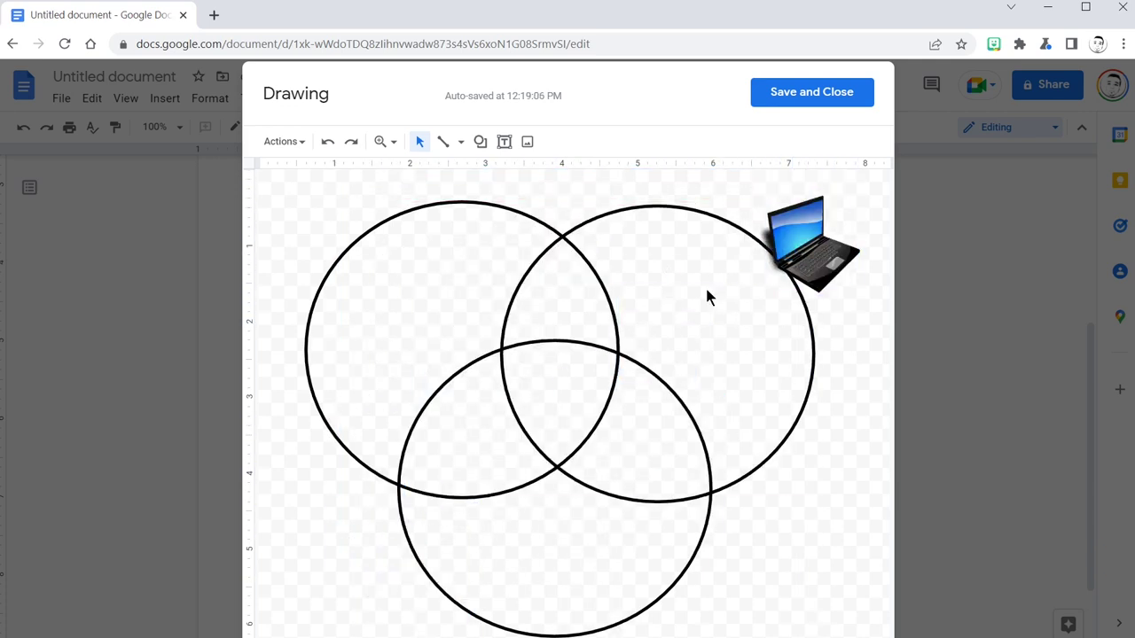
# Step: Insert a blue 'tablet' search image, shrink it, and place it at the top left
pyautogui.click(529, 143)
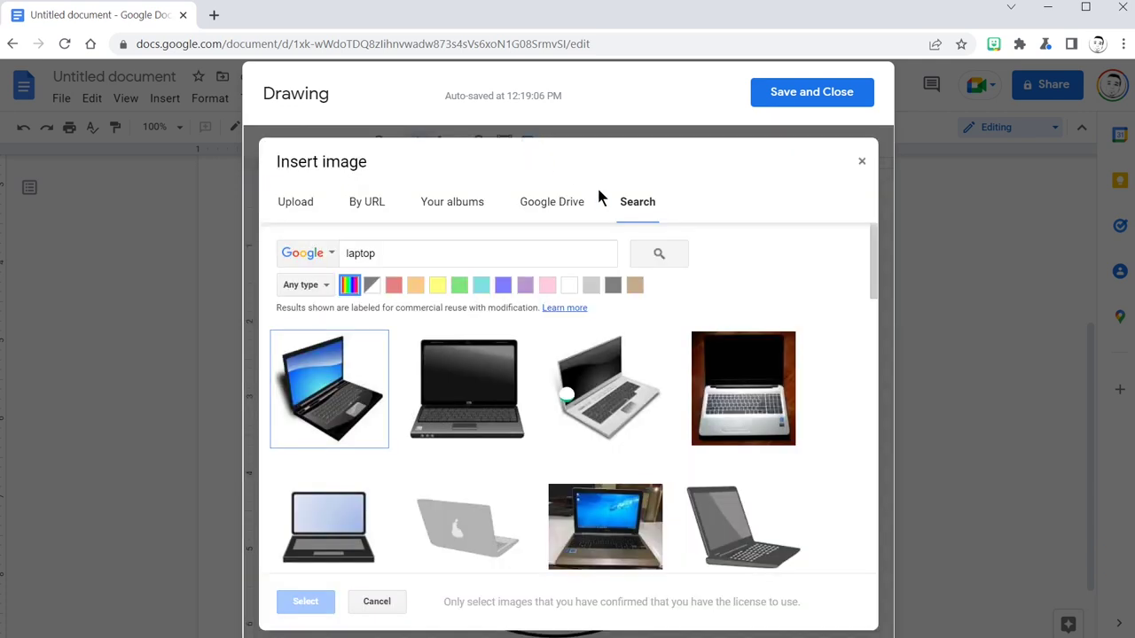
pyautogui.moveTo(447, 246); pyautogui.dragTo(304, 319)
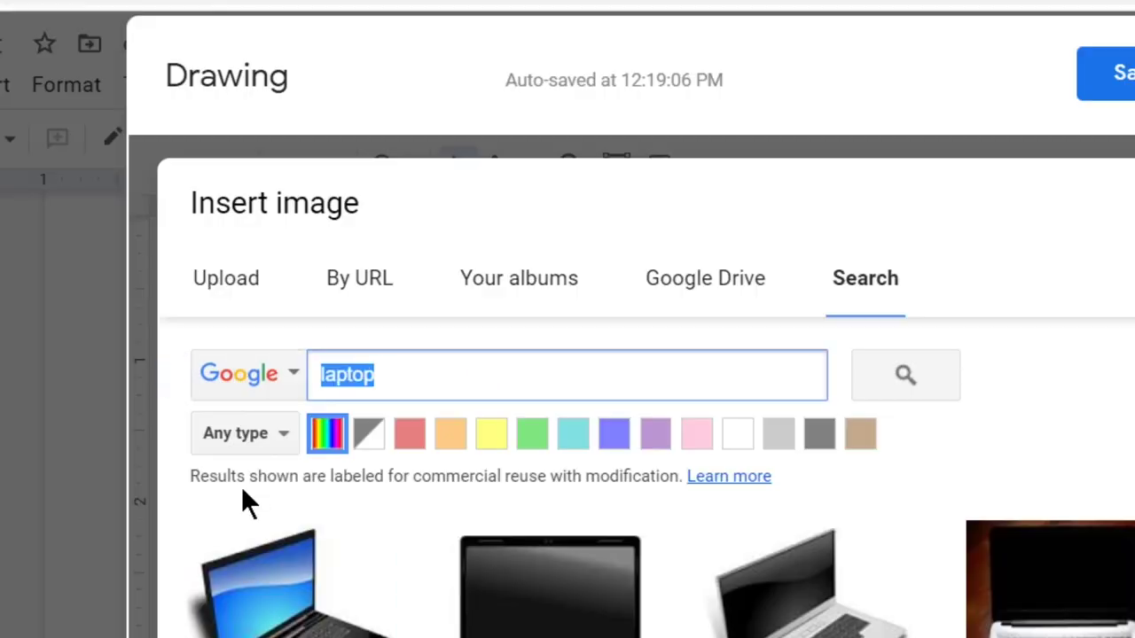
pyautogui.write('tablet')
pyautogui.press('Return')
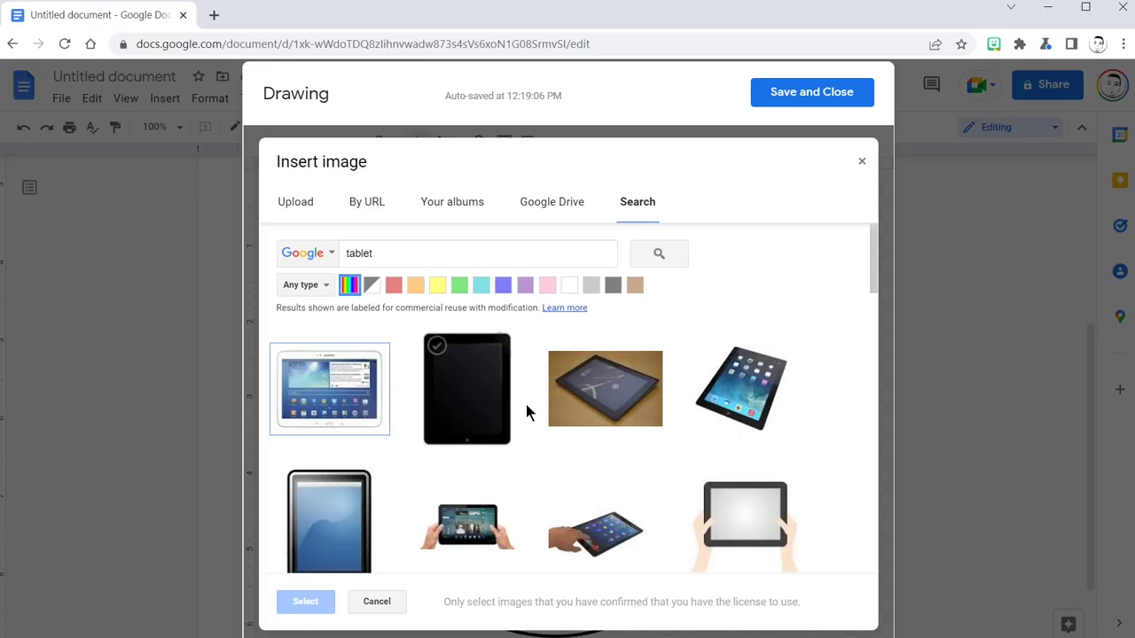
pyautogui.scroll(-5, 590, 412)
pyautogui.click(473, 310)
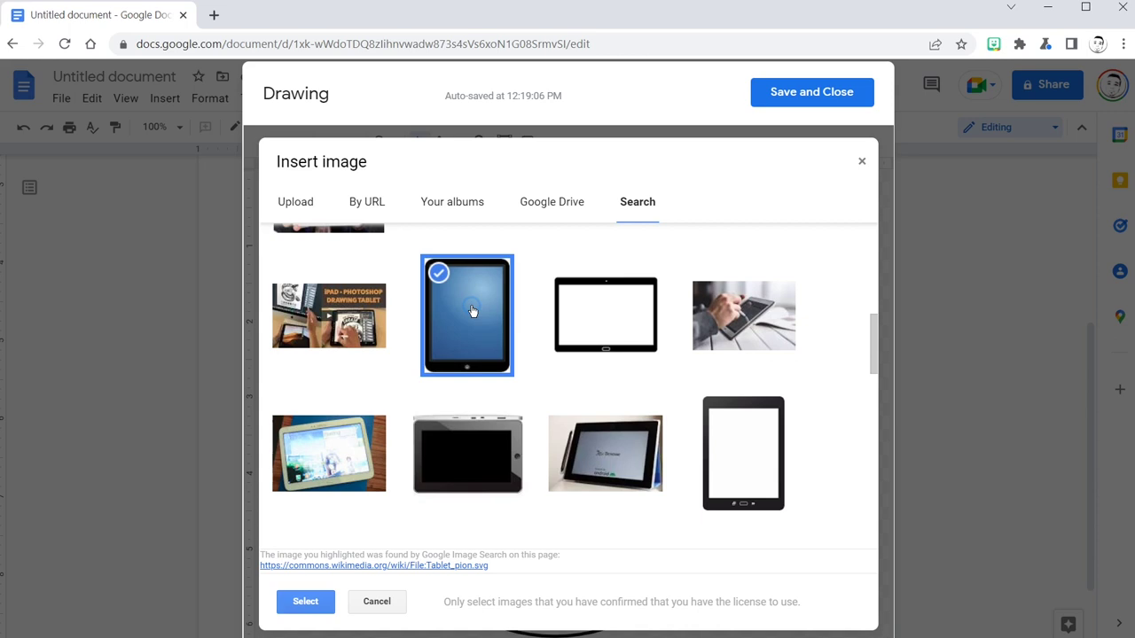
pyautogui.doubleClick(487, 328)
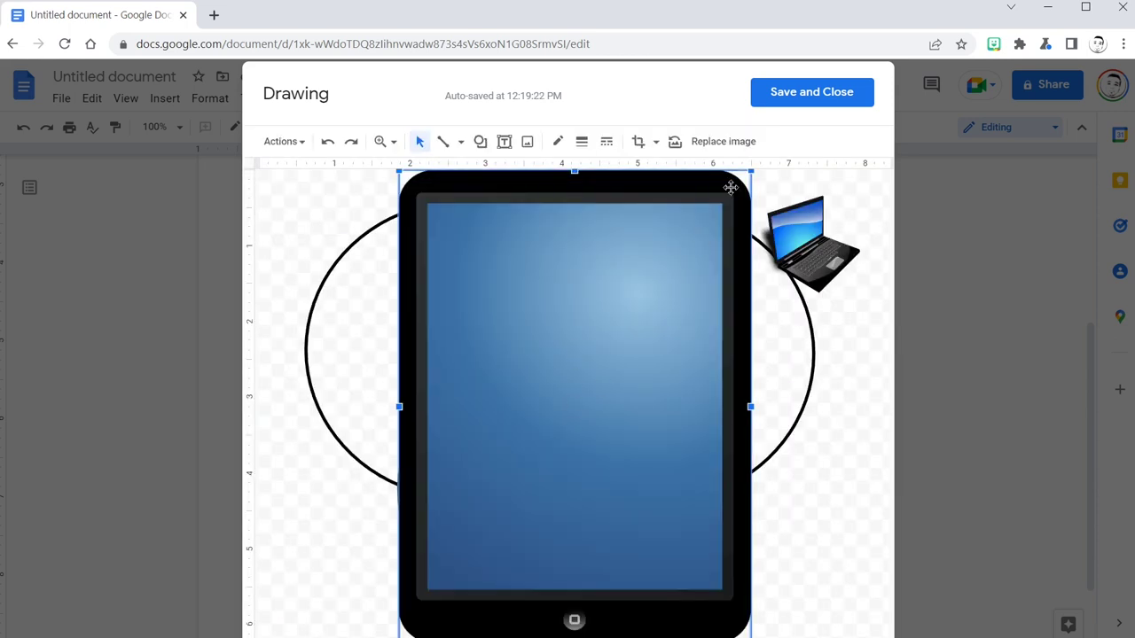
pyautogui.moveTo(750, 171); pyautogui.dragTo(519, 483)
pyautogui.moveTo(461, 526); pyautogui.dragTo(329, 198)
pyautogui.moveTo(398, 355); pyautogui.dragTo(317, 253)
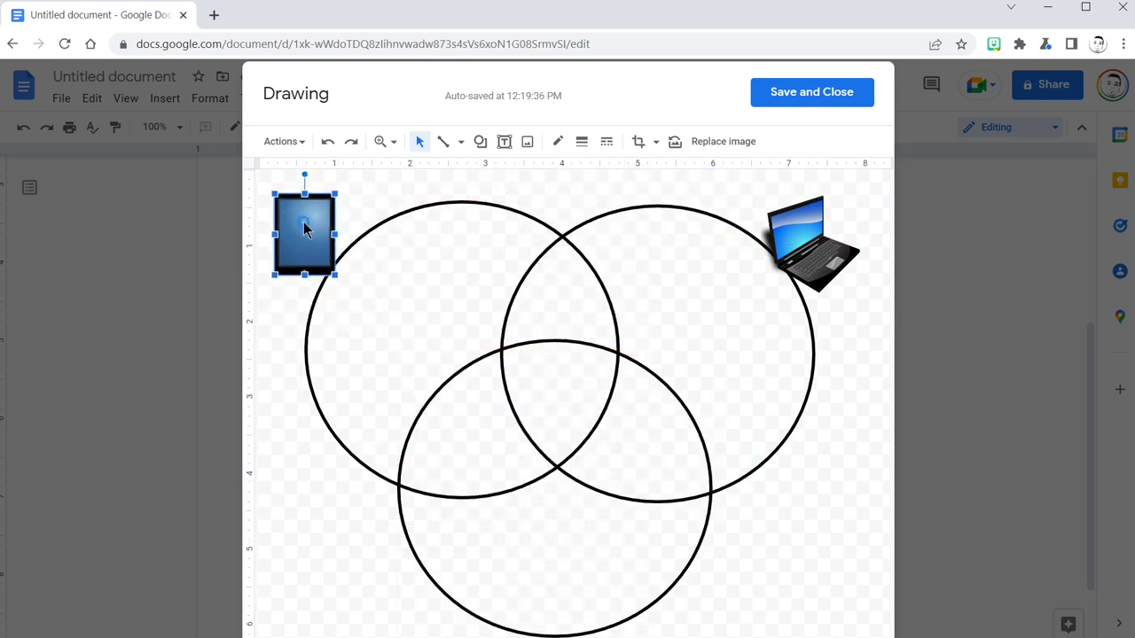
pyautogui.click(767, 535)
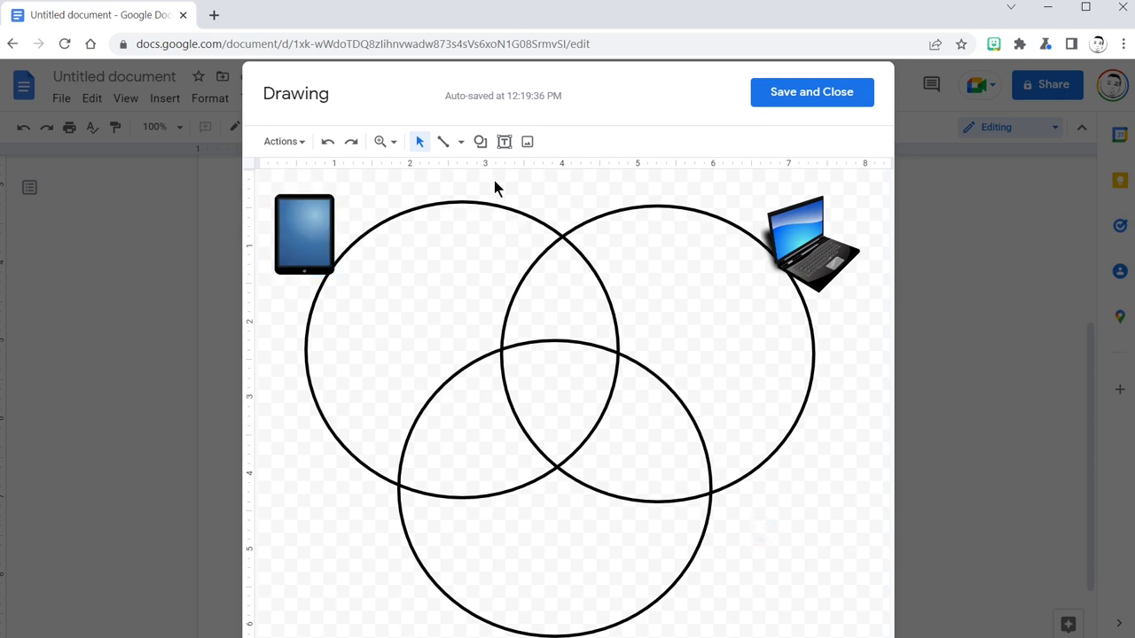
# Step: Insert the blue-monitor 'desktop' search image, shrink it, and move it to the lower circle's bottom right
pyautogui.click(527, 145)
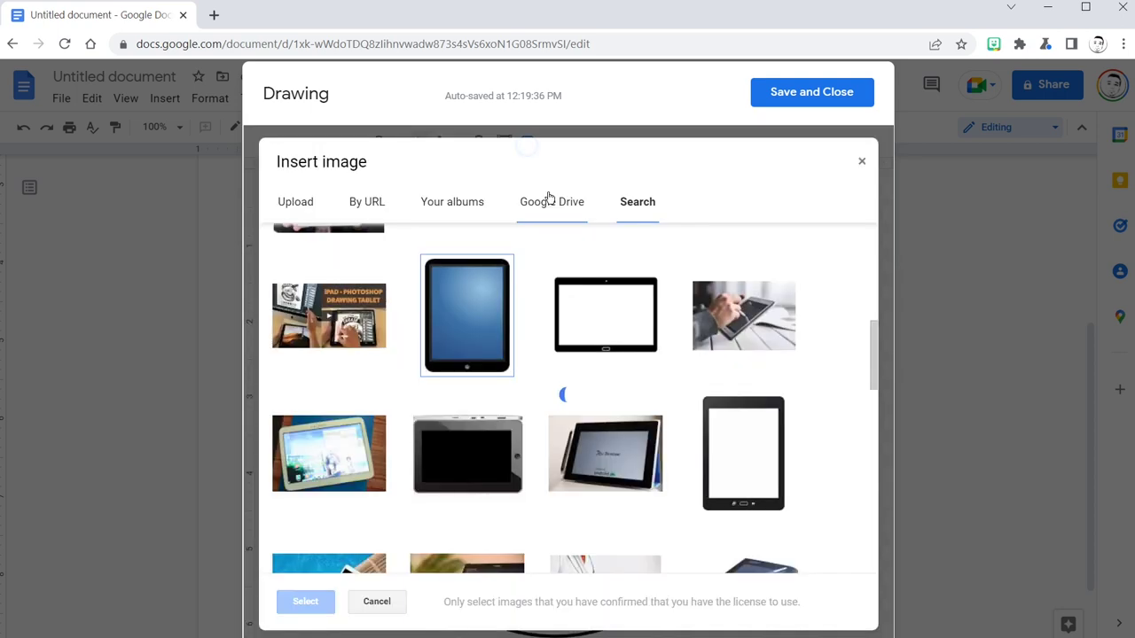
pyautogui.moveTo(400, 252); pyautogui.dragTo(253, 258)
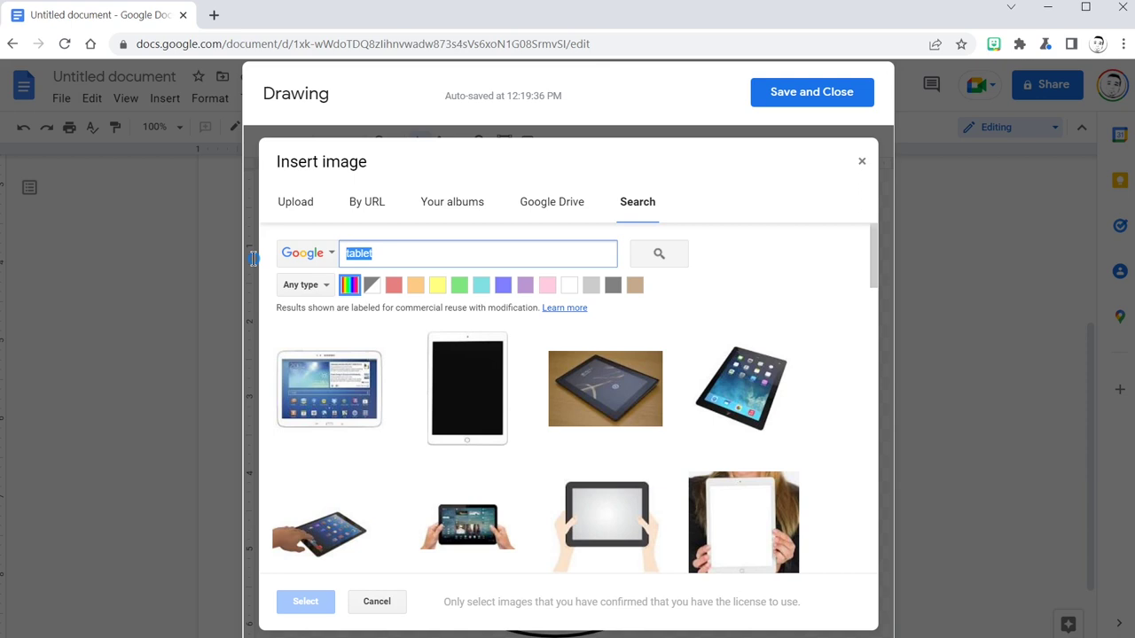
pyautogui.write('desktop')
pyautogui.press('Return')
pyautogui.scroll(-1, 616, 470)
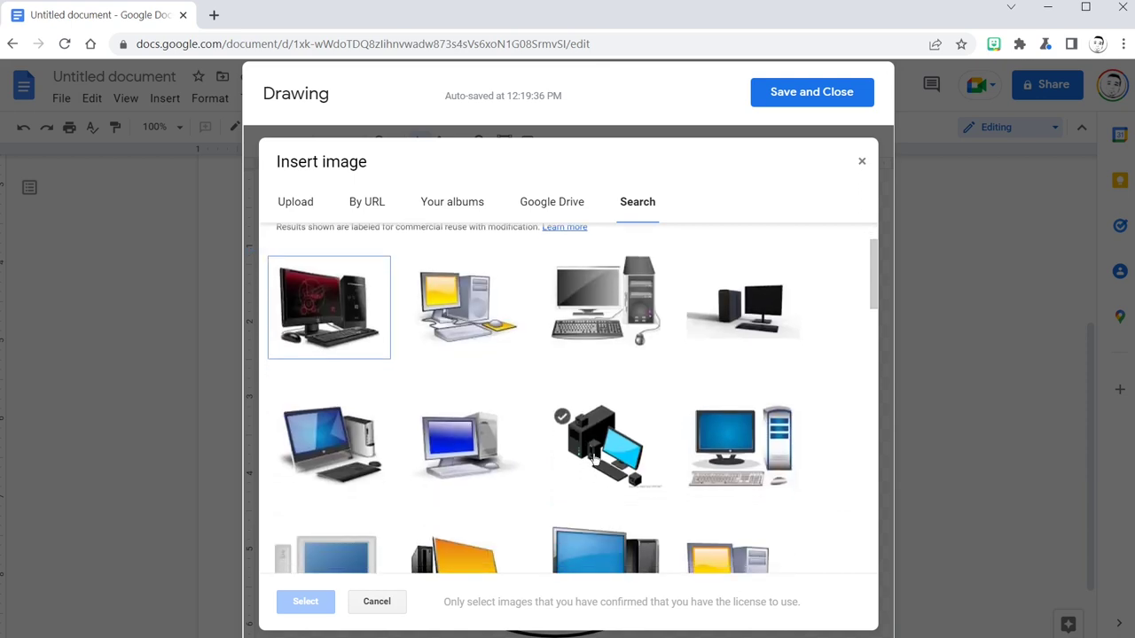
pyautogui.scroll(-1, 610, 430)
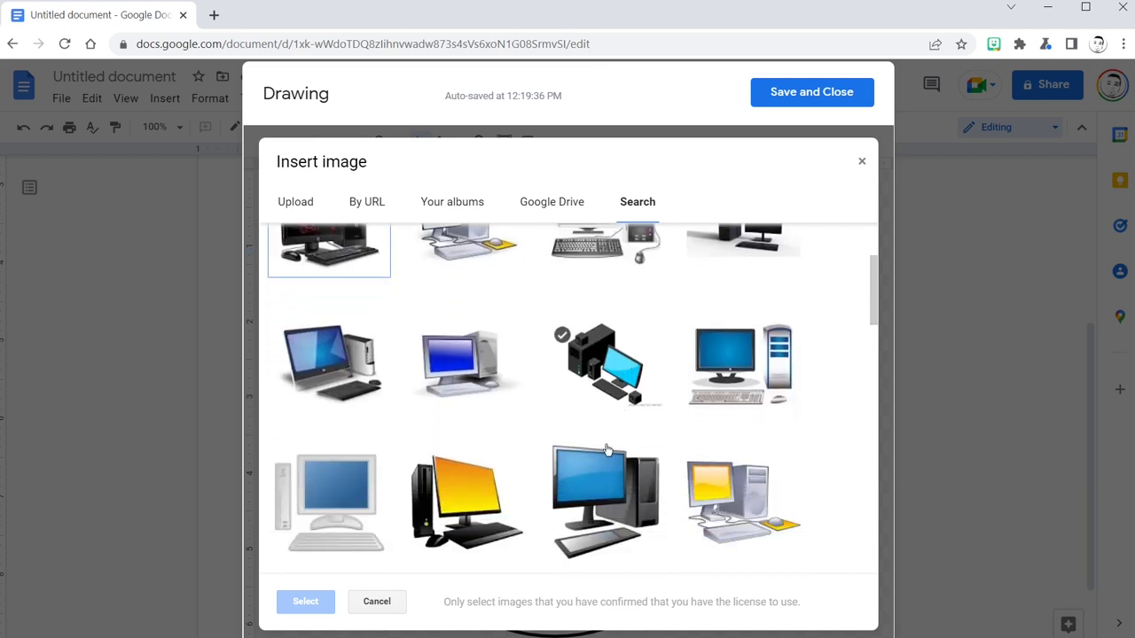
pyautogui.click(624, 498)
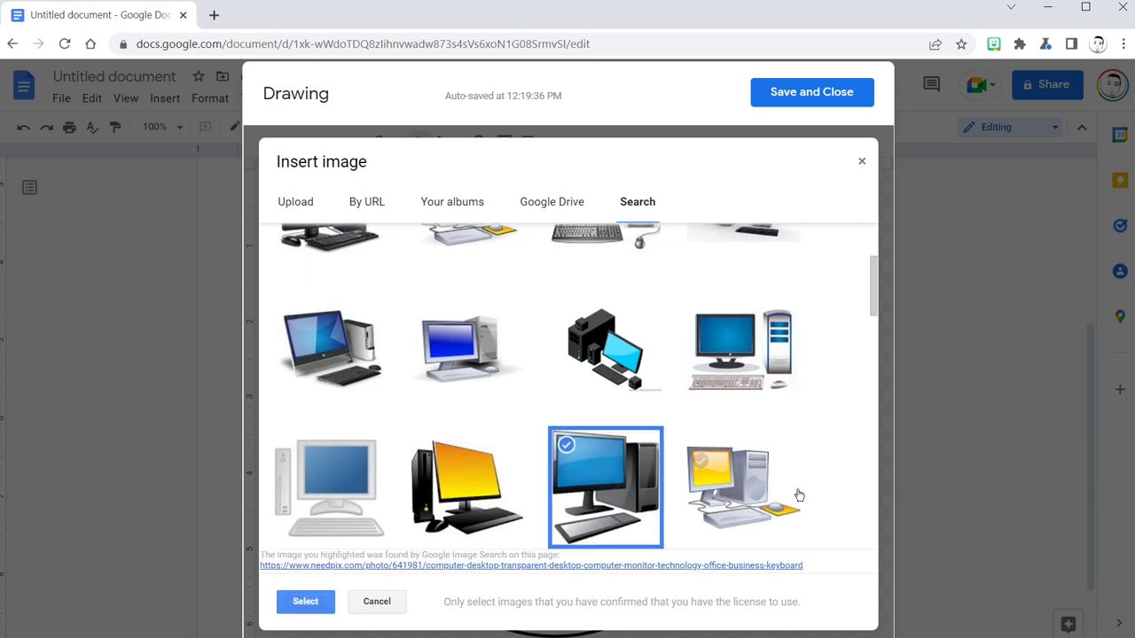
pyautogui.click(301, 603)
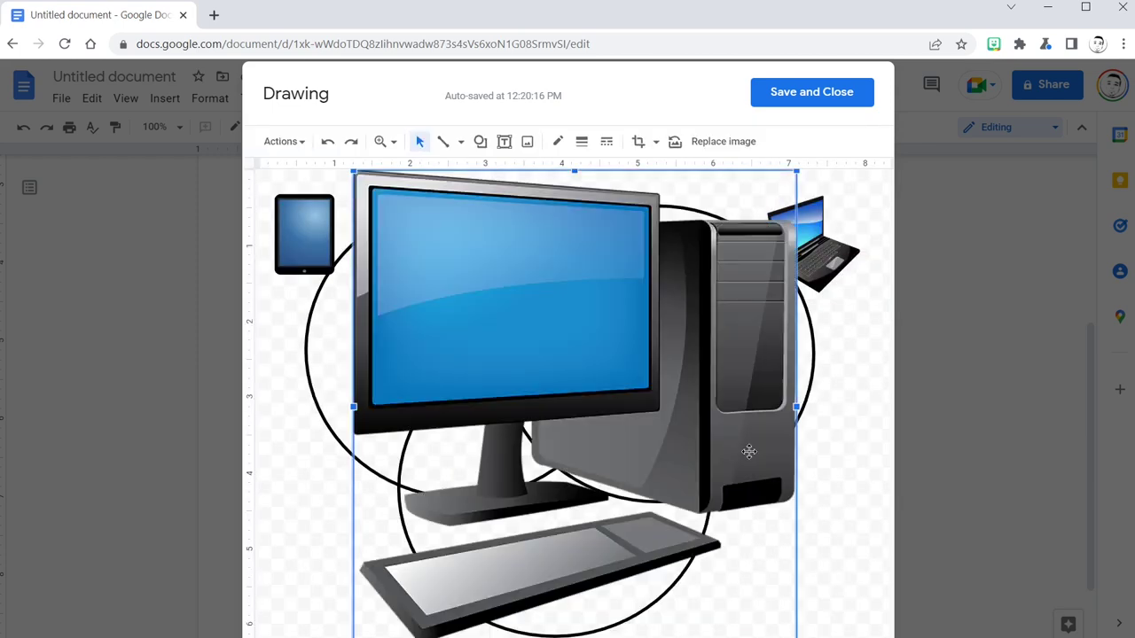
pyautogui.moveTo(795, 168); pyautogui.dragTo(445, 547)
pyautogui.moveTo(403, 582); pyautogui.dragTo(723, 577)
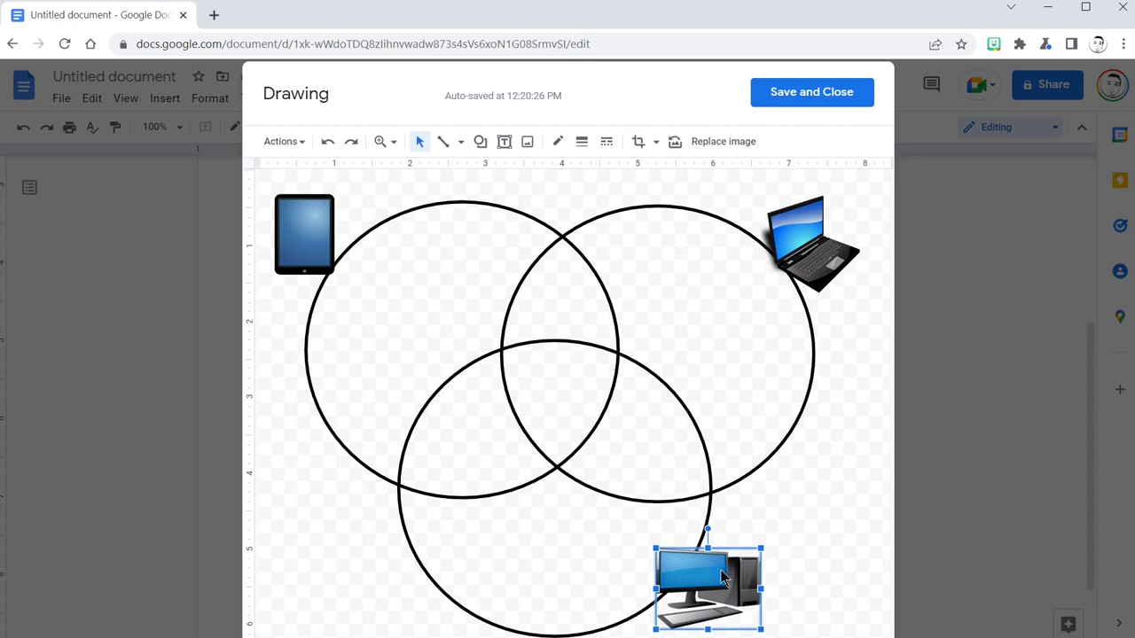
pyautogui.click(806, 561)
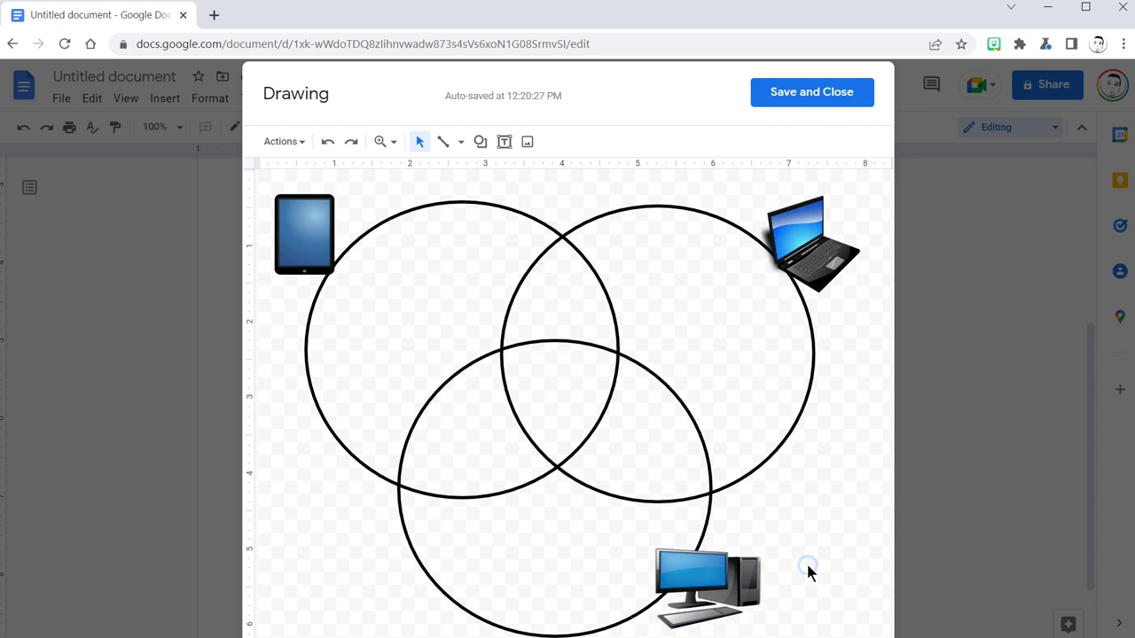
# Step: Add a centred 'Tablet' text box and place it above the tablet picture
pyautogui.click(505, 143)
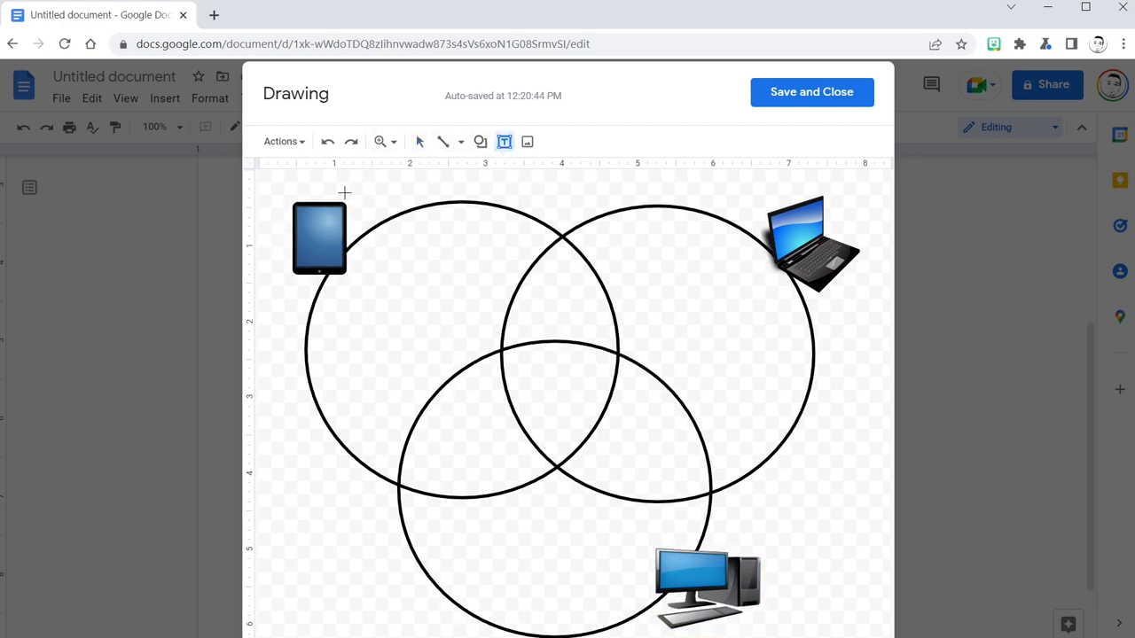
pyautogui.moveTo(357, 188); pyautogui.dragTo(458, 220)
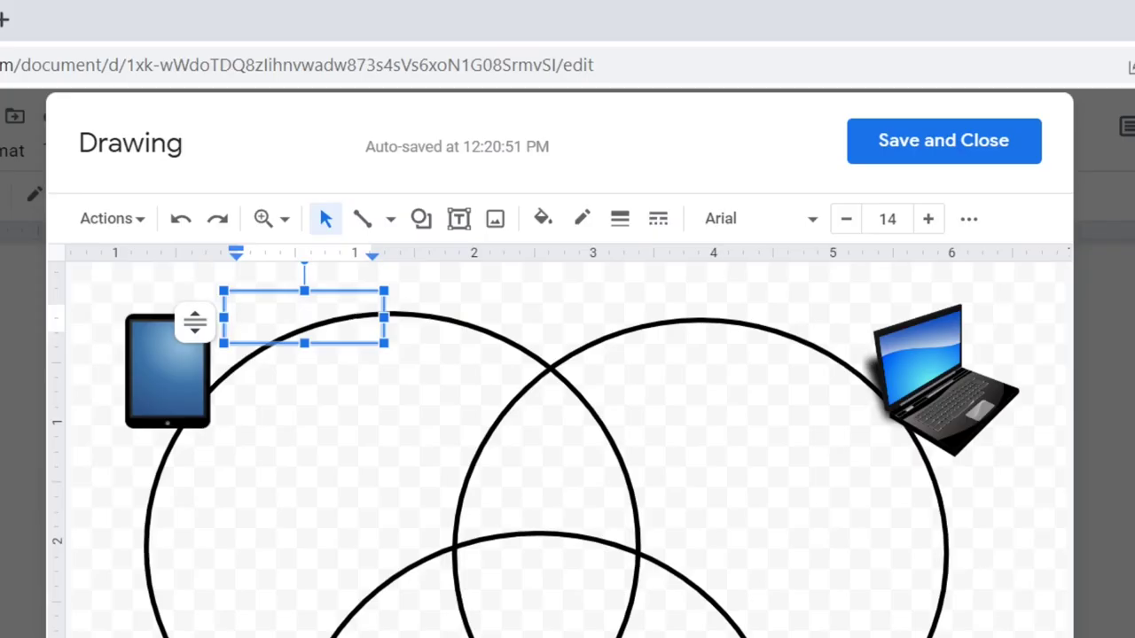
pyautogui.write('Tabl')
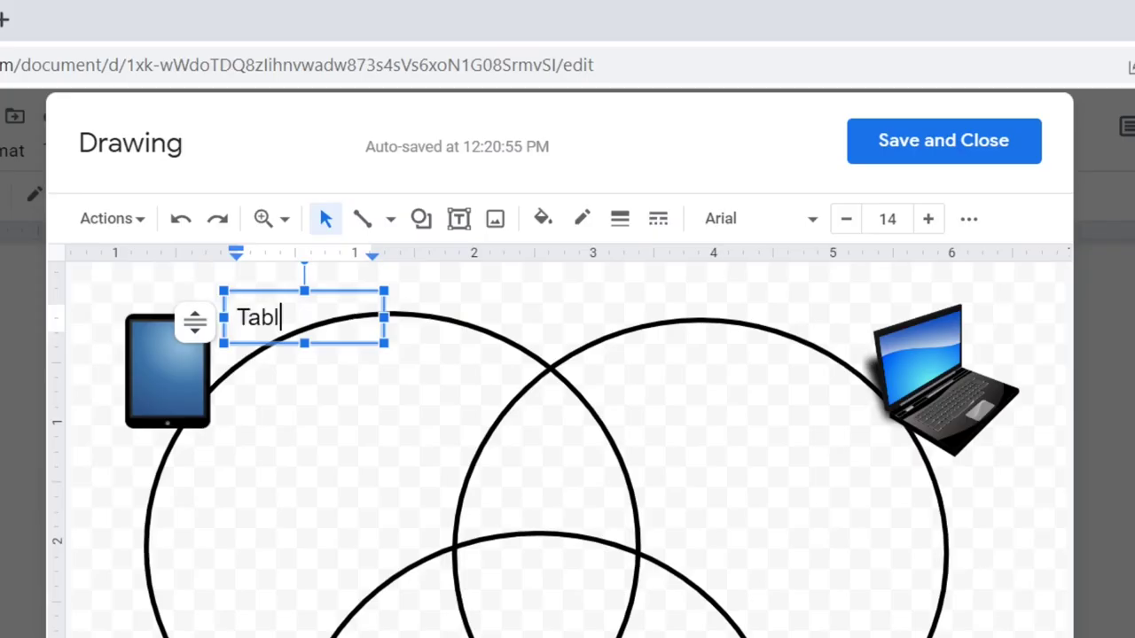
pyautogui.write('et')
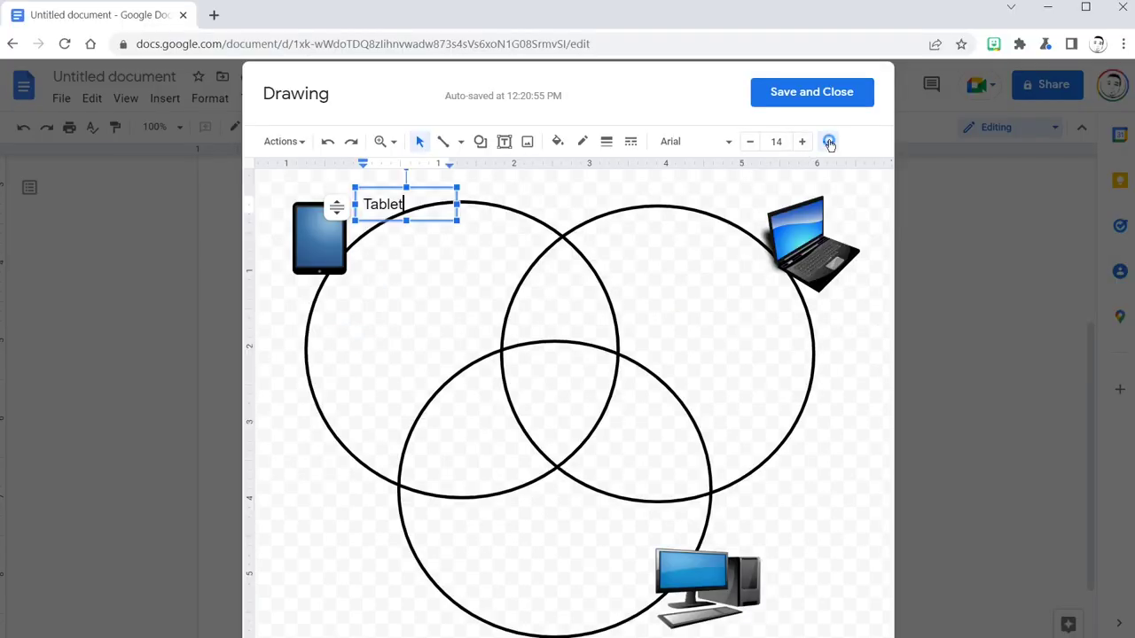
pyautogui.click(968, 218)
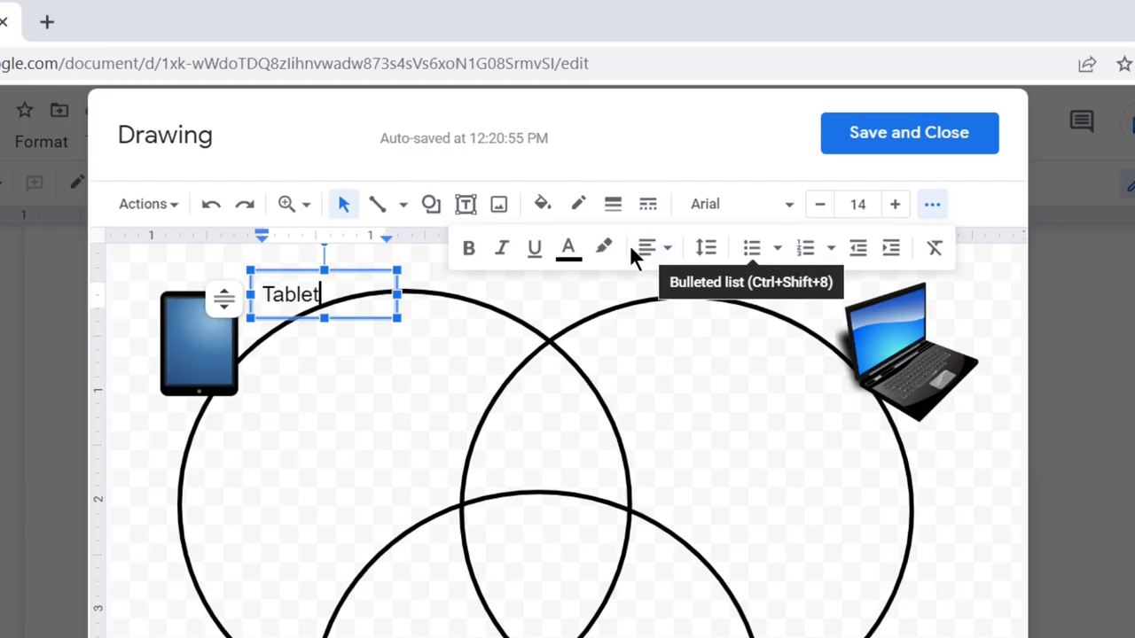
pyautogui.click(630, 171)
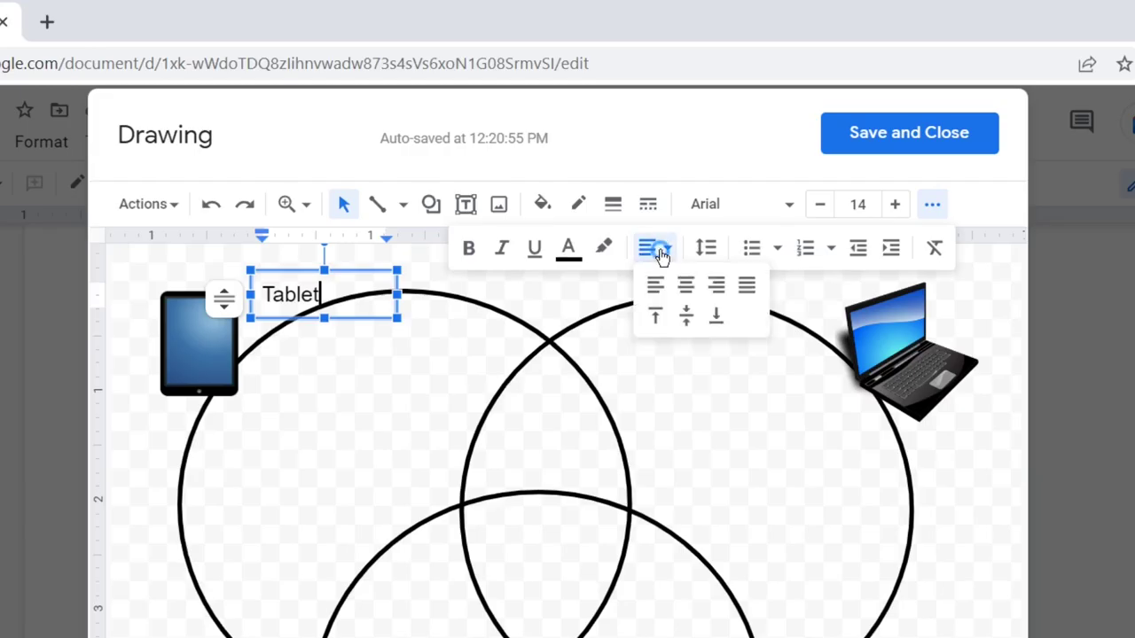
pyautogui.click(658, 194)
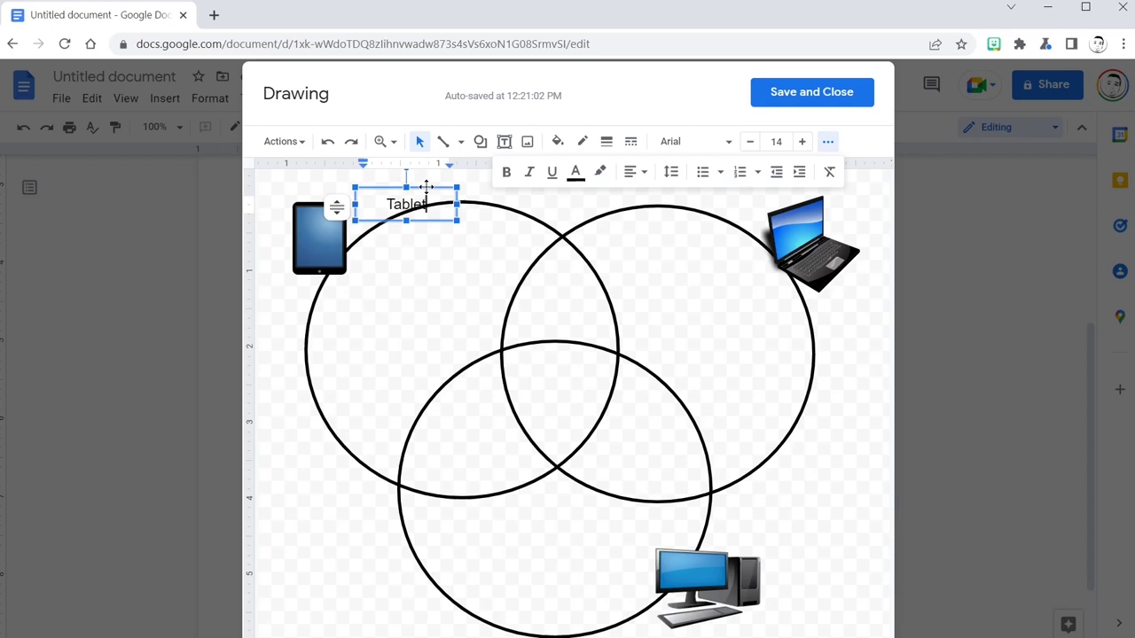
pyautogui.moveTo(347, 271); pyautogui.dragTo(237, 253)
pyautogui.moveTo(345, 175); pyautogui.dragTo(341, 176)
pyautogui.click(874, 335)
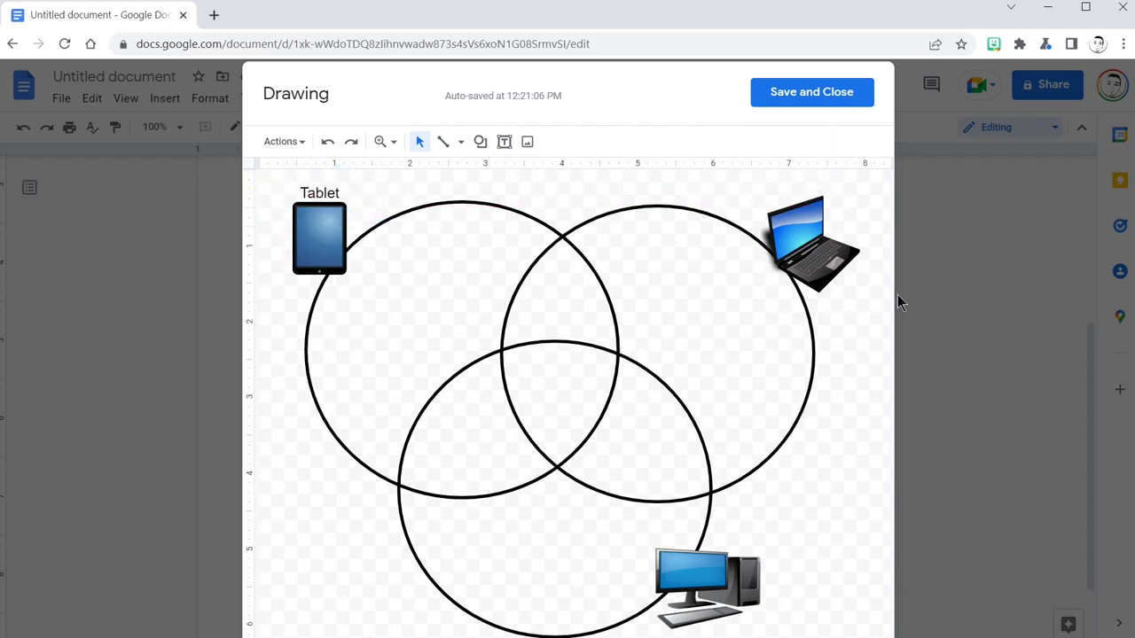
# Step: Add a centred 'Laptop' label above the laptop picture and nudge the Desktop label lower
pyautogui.click(504, 142)
pyautogui.moveTo(773, 490); pyautogui.dragTo(861, 524)
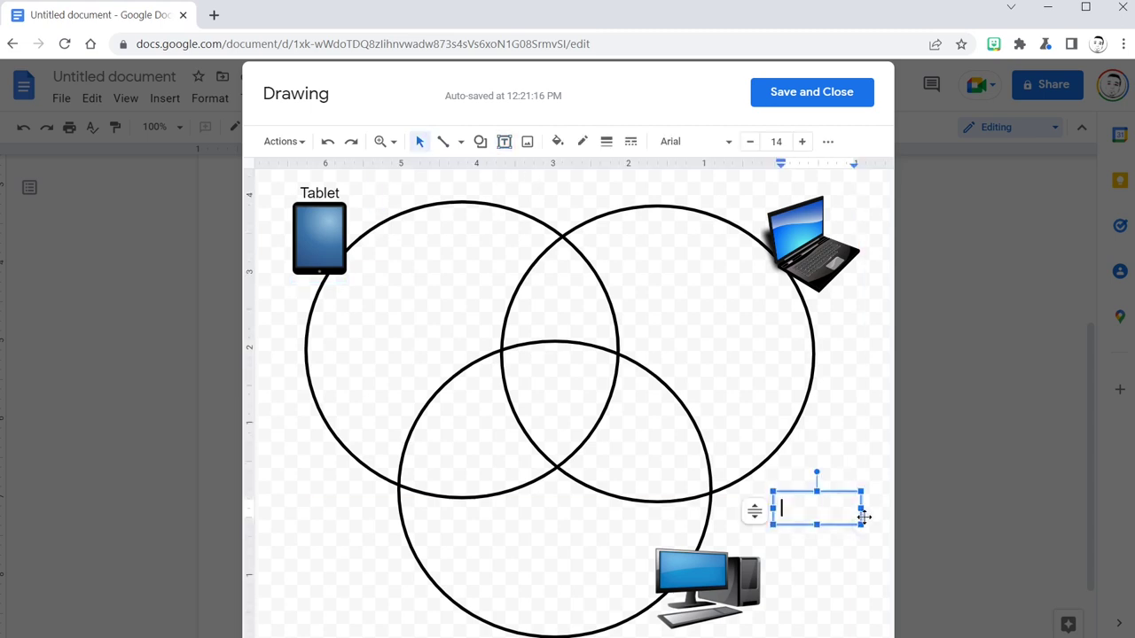
pyautogui.write('Laptop')
pyautogui.click(827, 141)
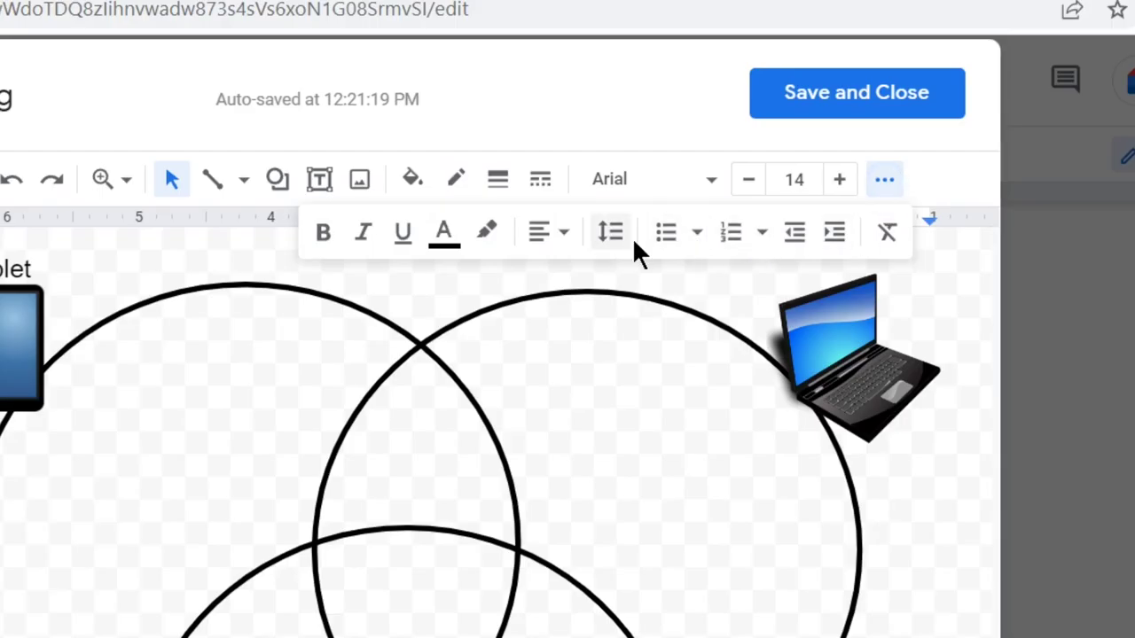
pyautogui.click(545, 234)
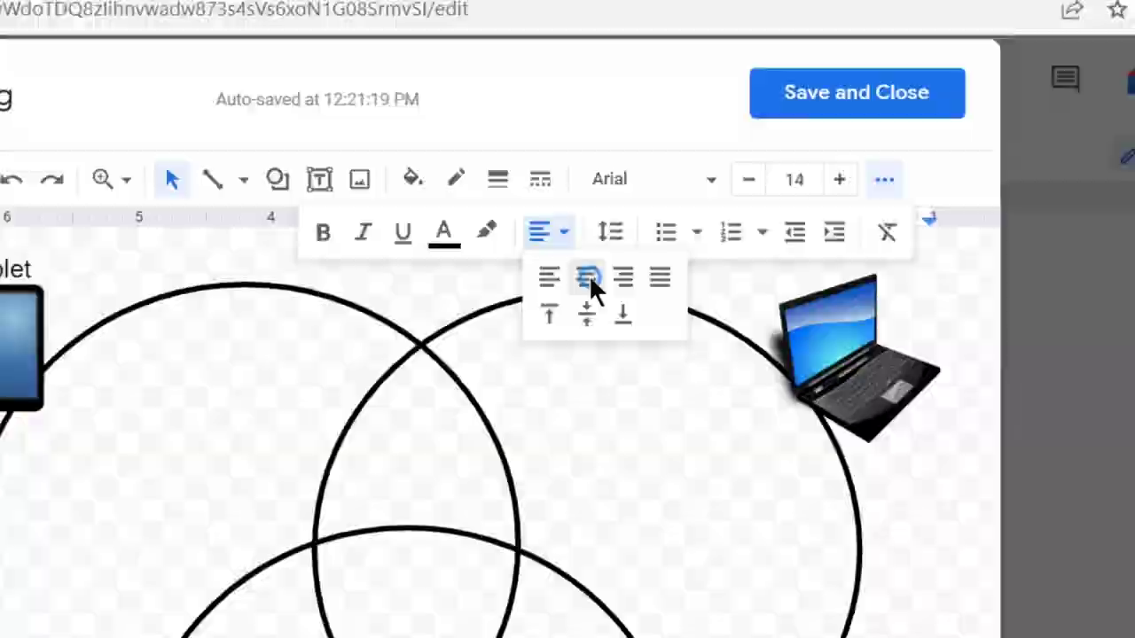
pyautogui.click(591, 282)
pyautogui.moveTo(839, 490); pyautogui.dragTo(826, 176)
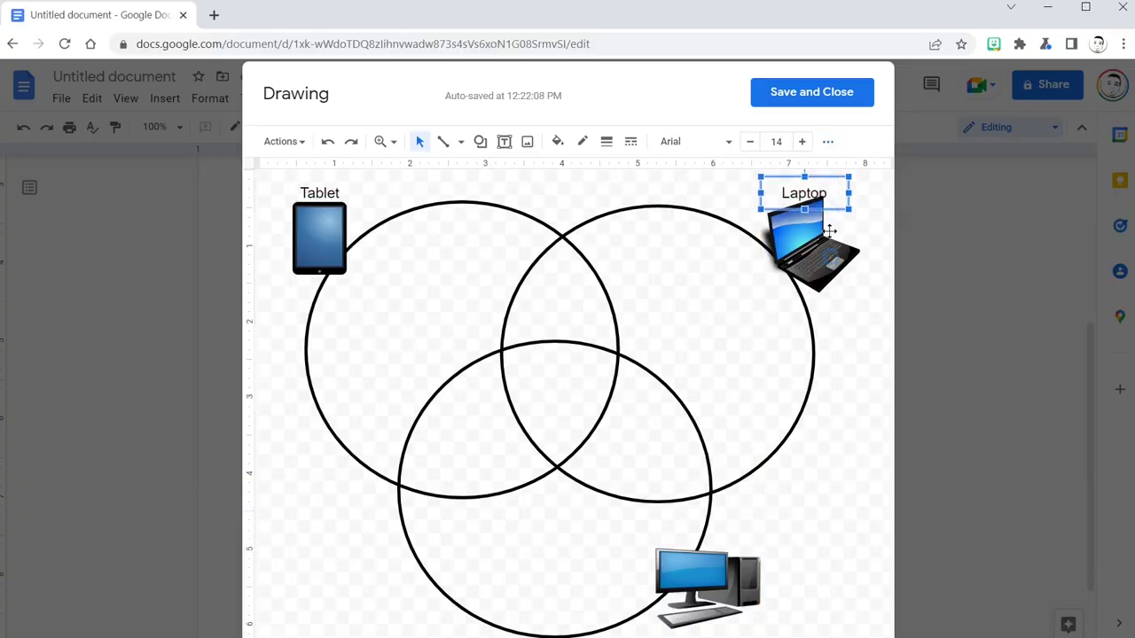
pyautogui.click(854, 212)
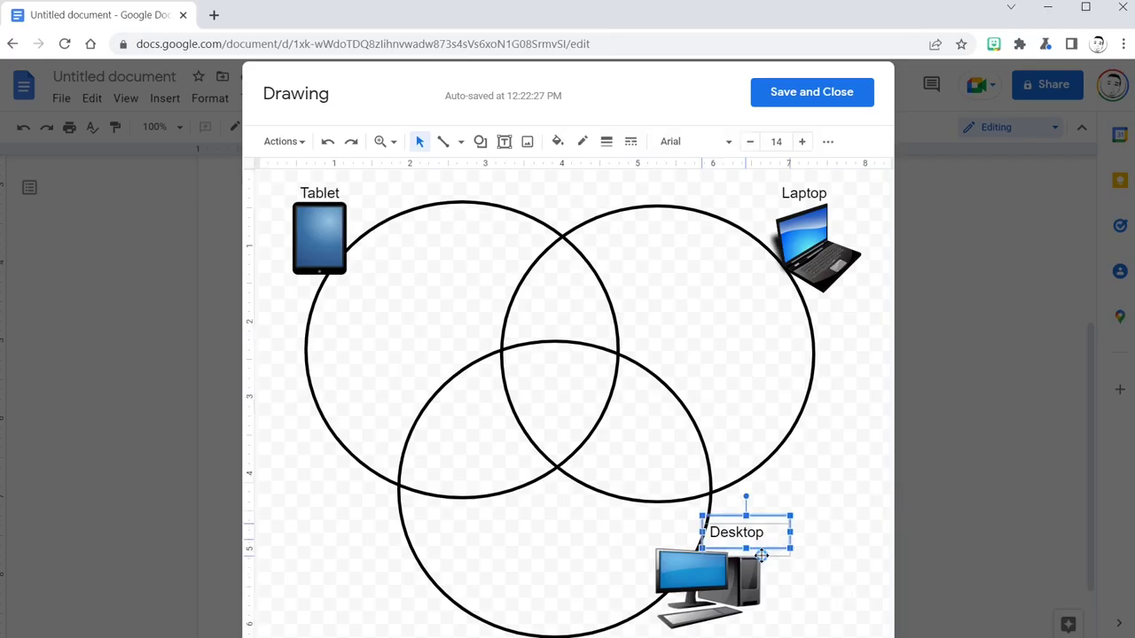
pyautogui.moveTo(760, 556); pyautogui.dragTo(763, 561)
pyautogui.click(818, 626)
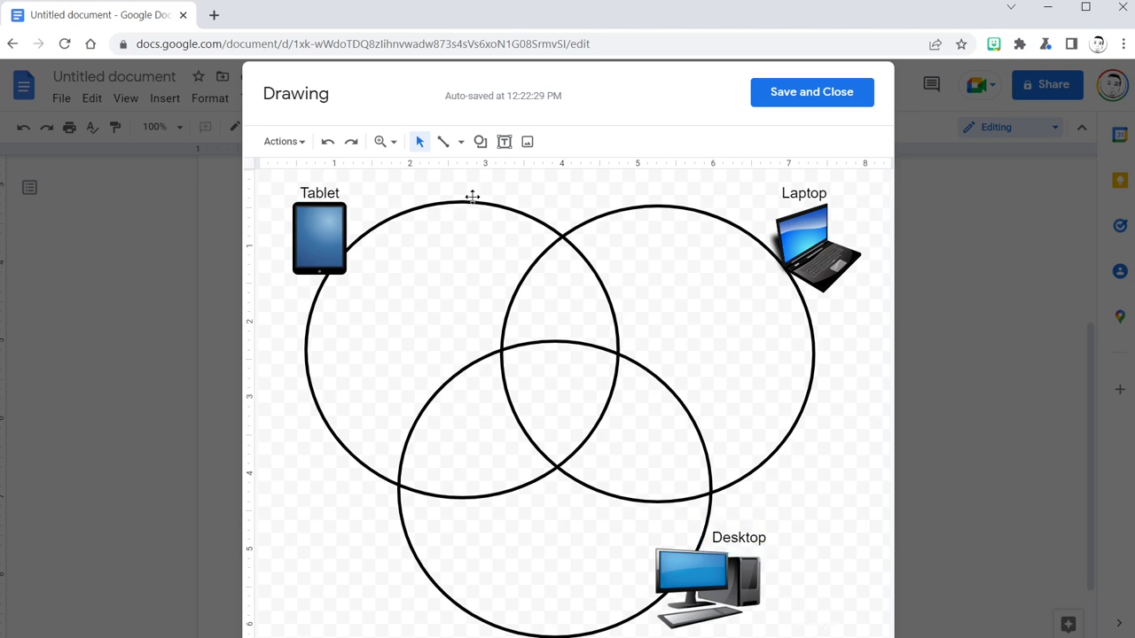
pyautogui.click(504, 143)
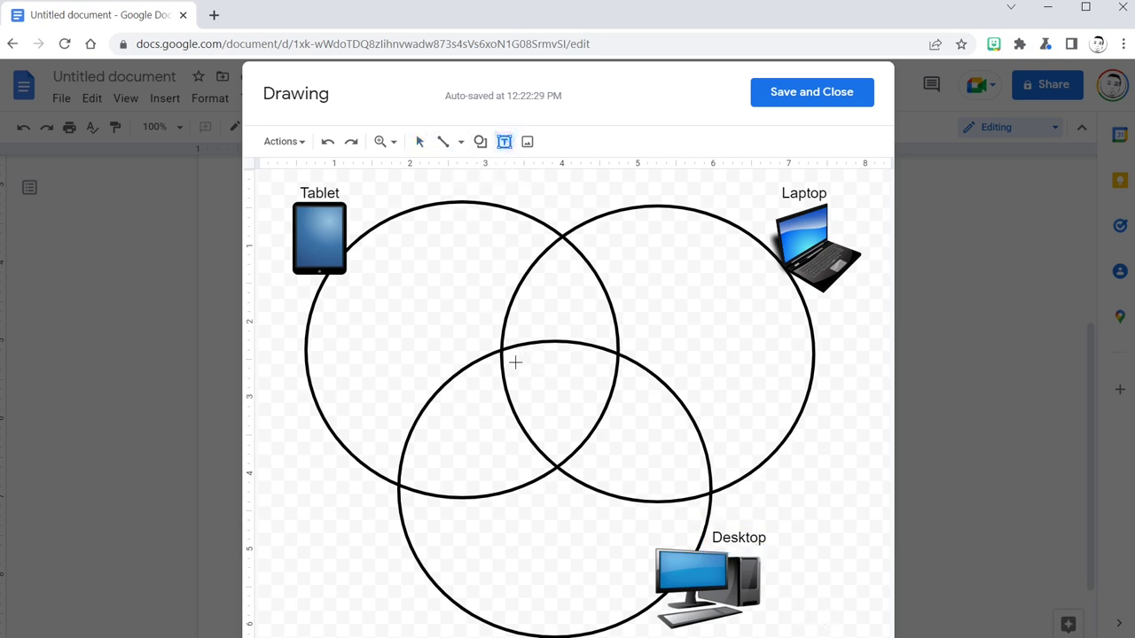
# Step: In the three-way overlap, add a text box listing '-plays videos' and '-connects to the internet'
pyautogui.moveTo(515, 361); pyautogui.dragTo(600, 438)
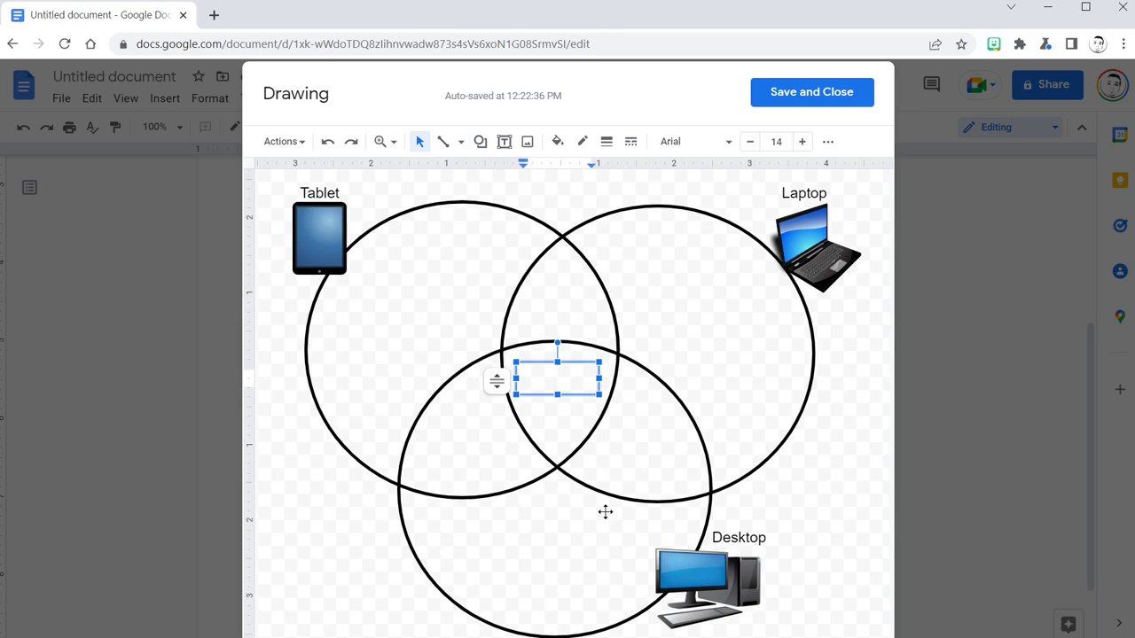
pyautogui.write('-plays videos')
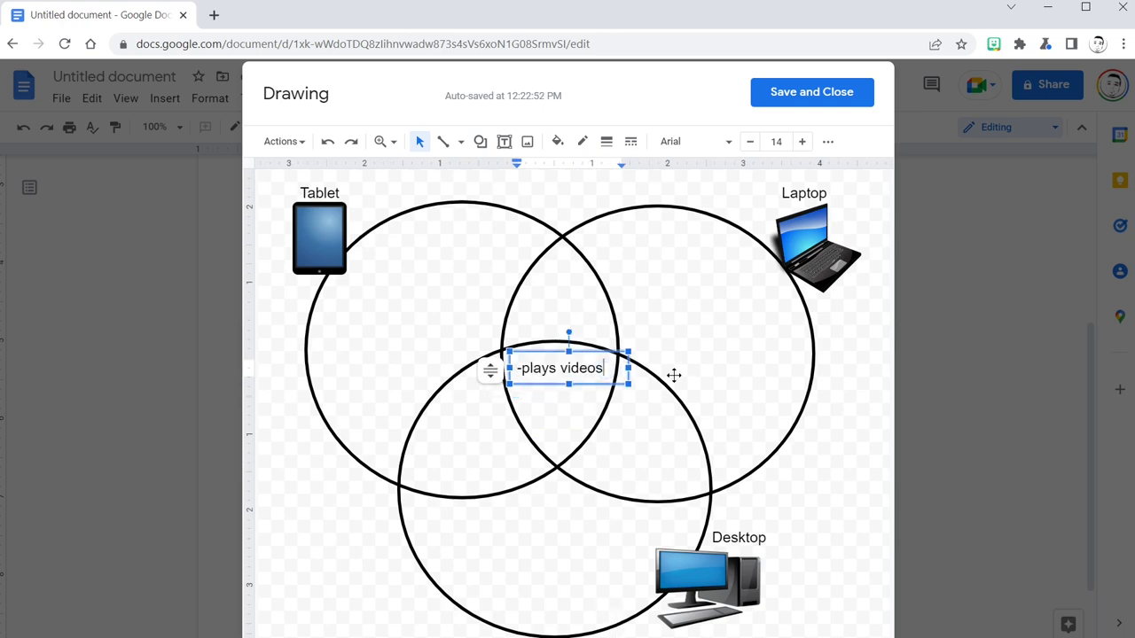
pyautogui.press('Return')
pyautogui.write('-connects to the interne')
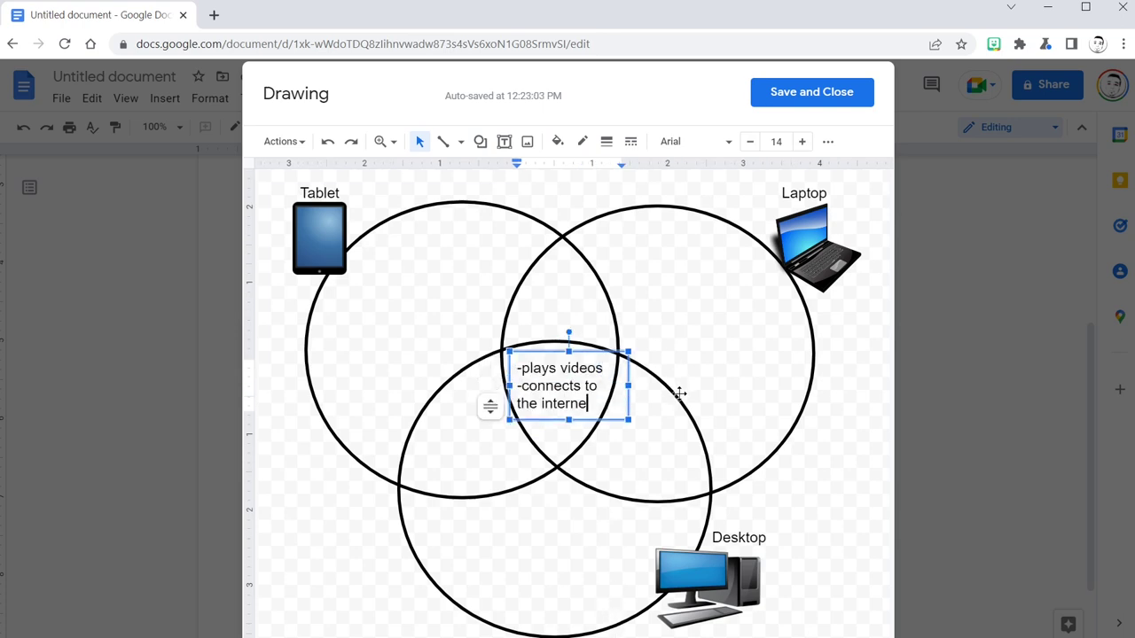
pyautogui.write('t')
pyautogui.click(801, 518)
# Step: Add feature-list text boxes inside the Tablet, Laptop and Desktop circles
pyautogui.click(504, 142)
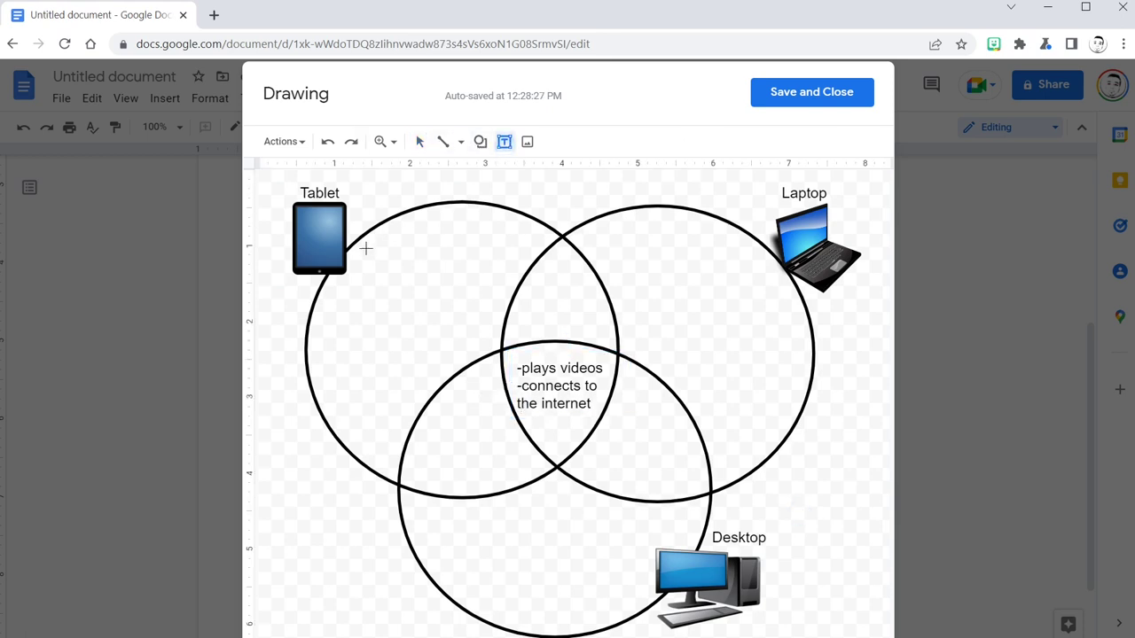
pyautogui.moveTo(367, 245); pyautogui.dragTo(482, 325)
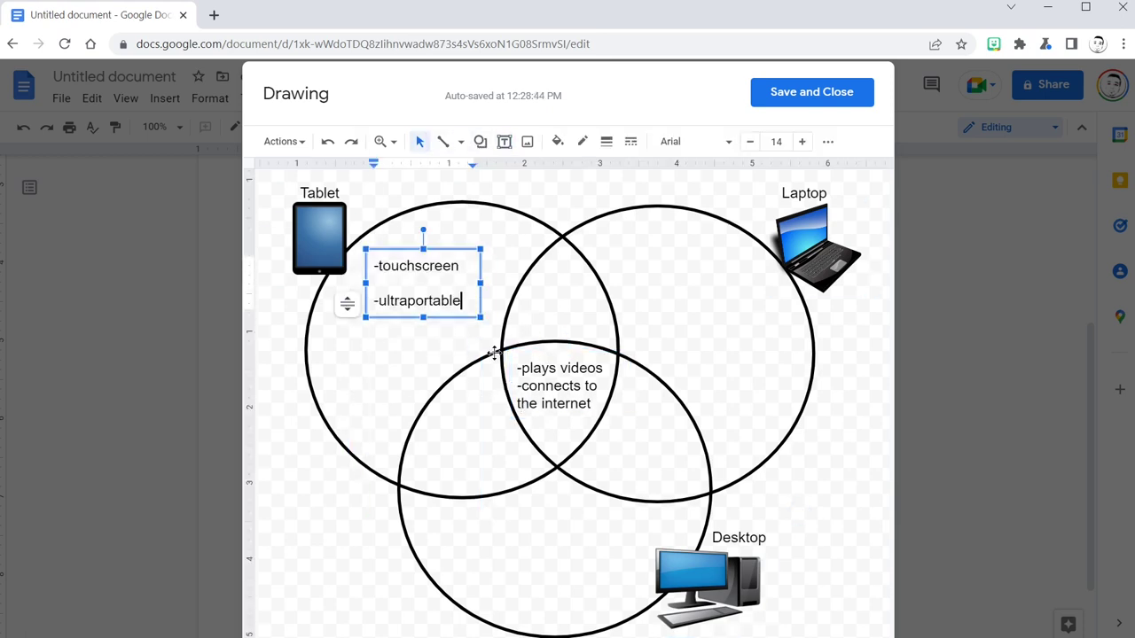
pyautogui.click(809, 426)
pyautogui.click(504, 142)
pyautogui.moveTo(627, 248); pyautogui.dragTo(760, 328)
pyautogui.write('ical key')
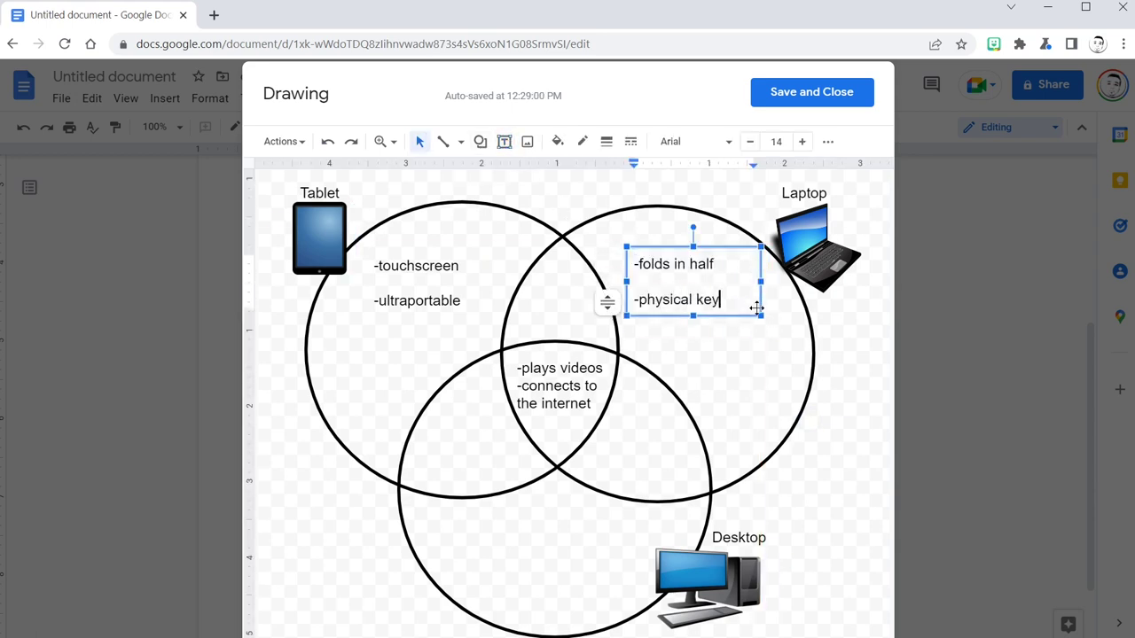
pyautogui.write('oard')
pyautogui.click(772, 356)
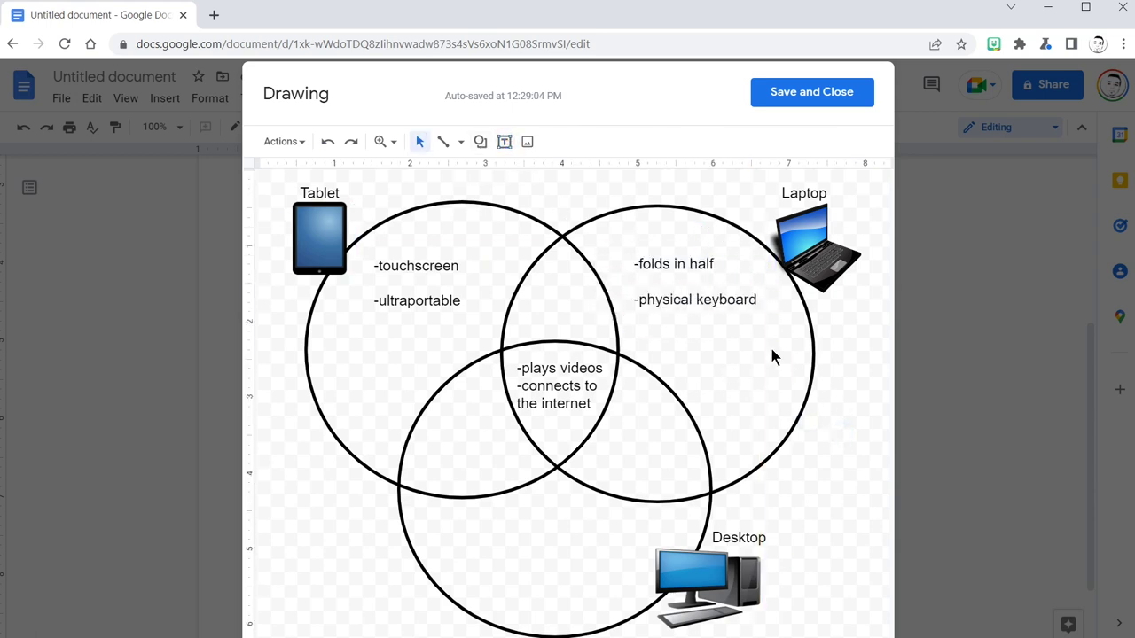
pyautogui.click(503, 140)
pyautogui.moveTo(495, 516); pyautogui.dragTo(628, 591)
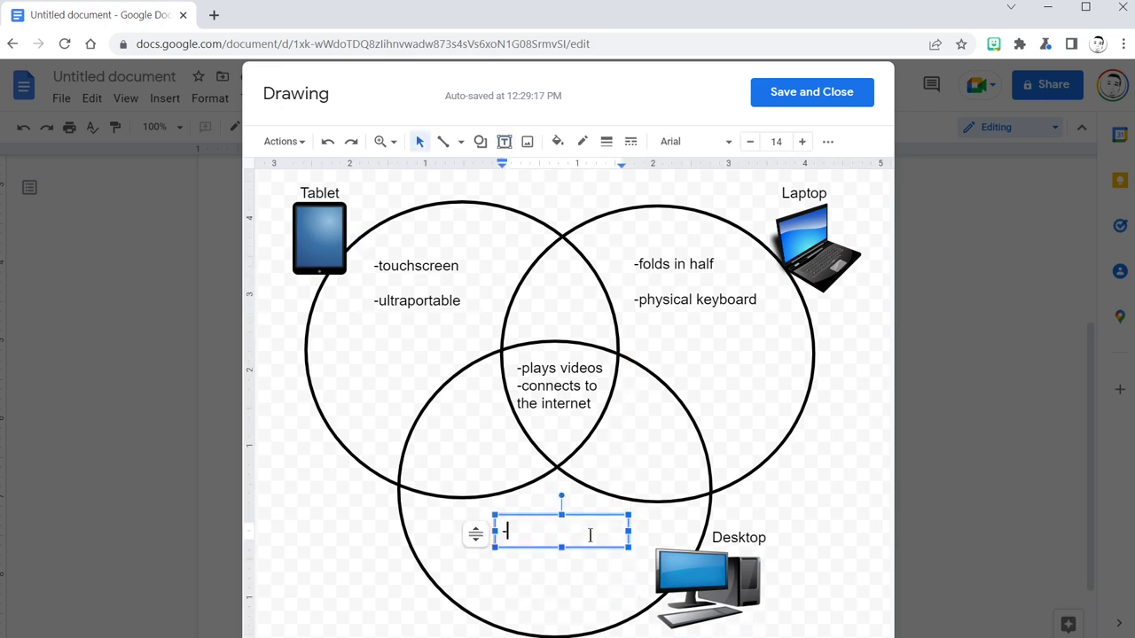
pyautogui.write('-p')
pyautogui.write('l specs')
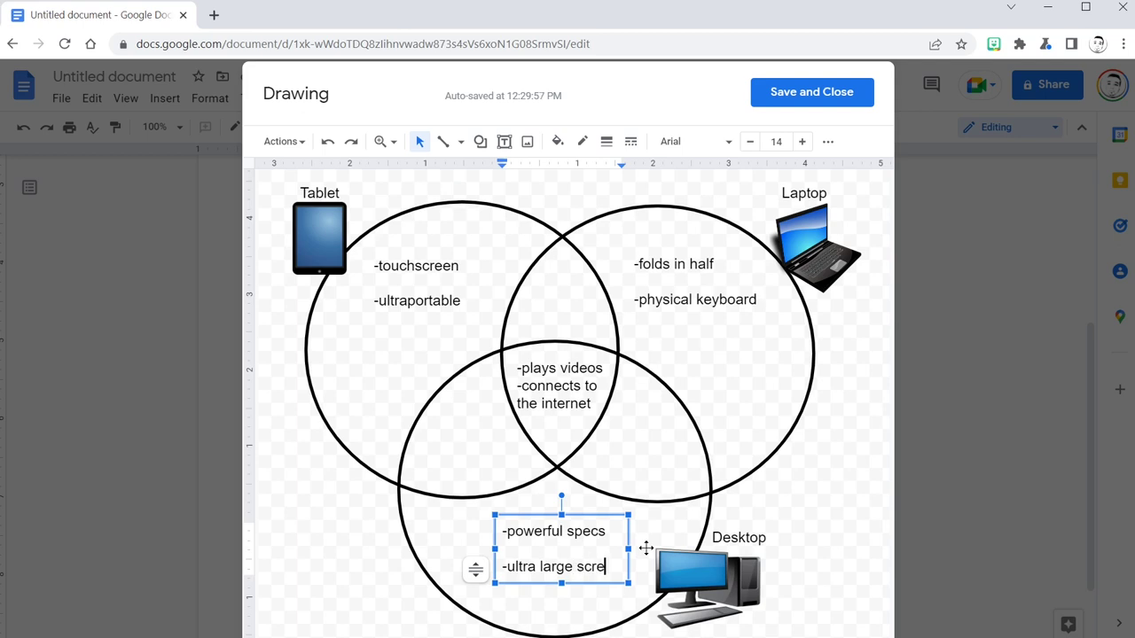
pyautogui.click(696, 414)
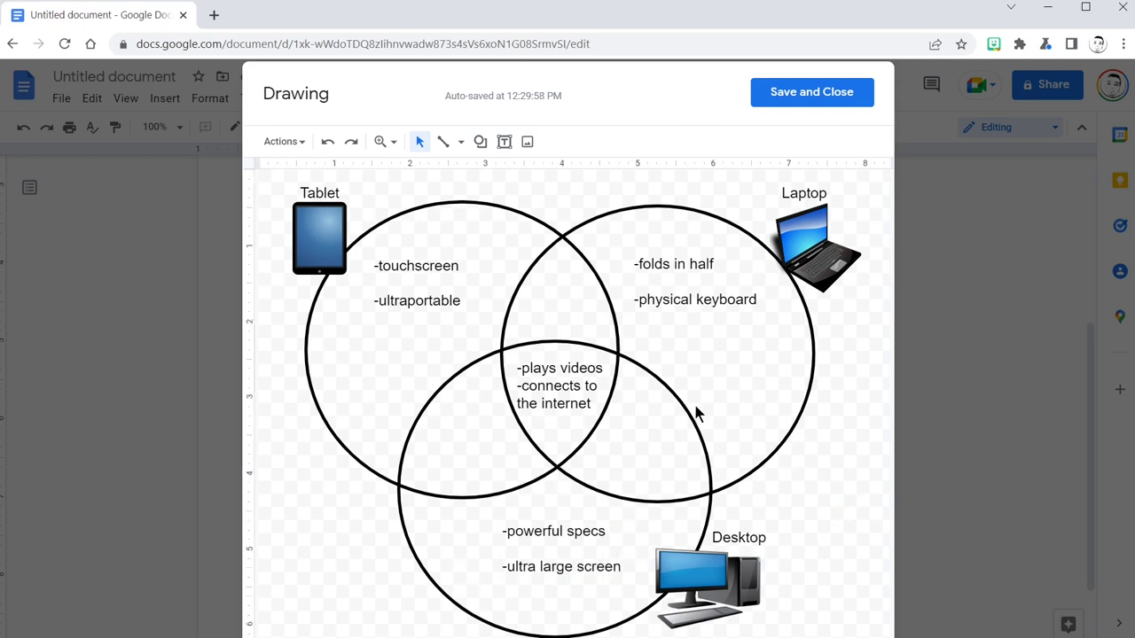
# Step: Label the Laptop–Desktop overlap with '-windows OS' and '-keyboard'
pyautogui.click(503, 142)
pyautogui.moveTo(606, 420)
pyautogui.mouseDown()
pyautogui.moveTo(679, 469)
pyautogui.moveTo(682, 454)
pyautogui.mouseUp()
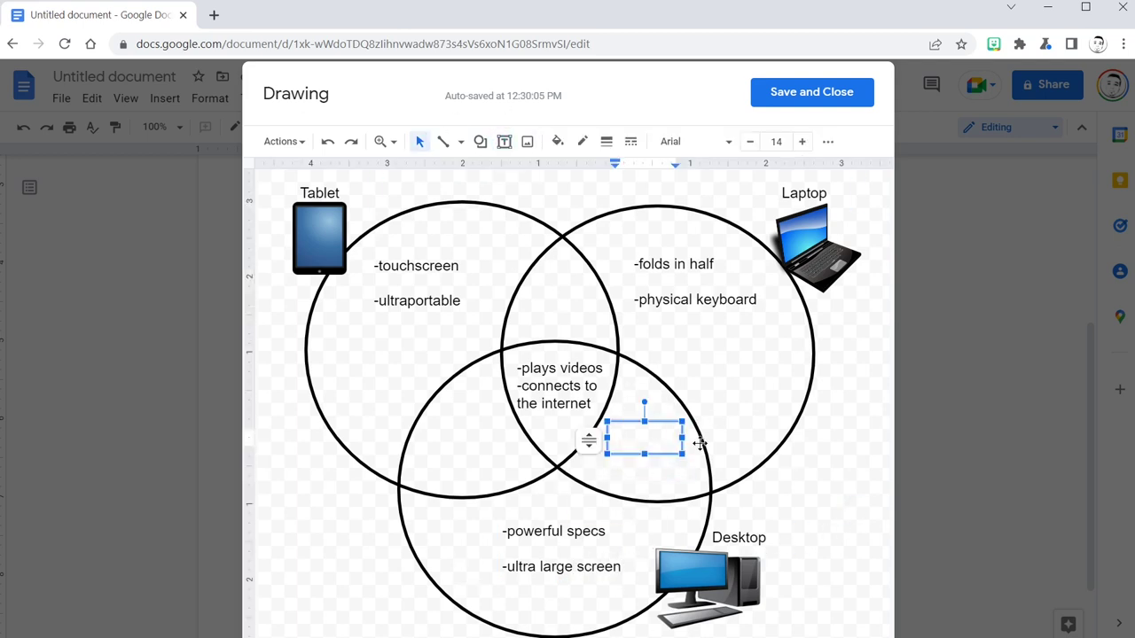
pyautogui.write('-windows OS')
pyautogui.press('Return')
pyautogui.write('-keyboard')
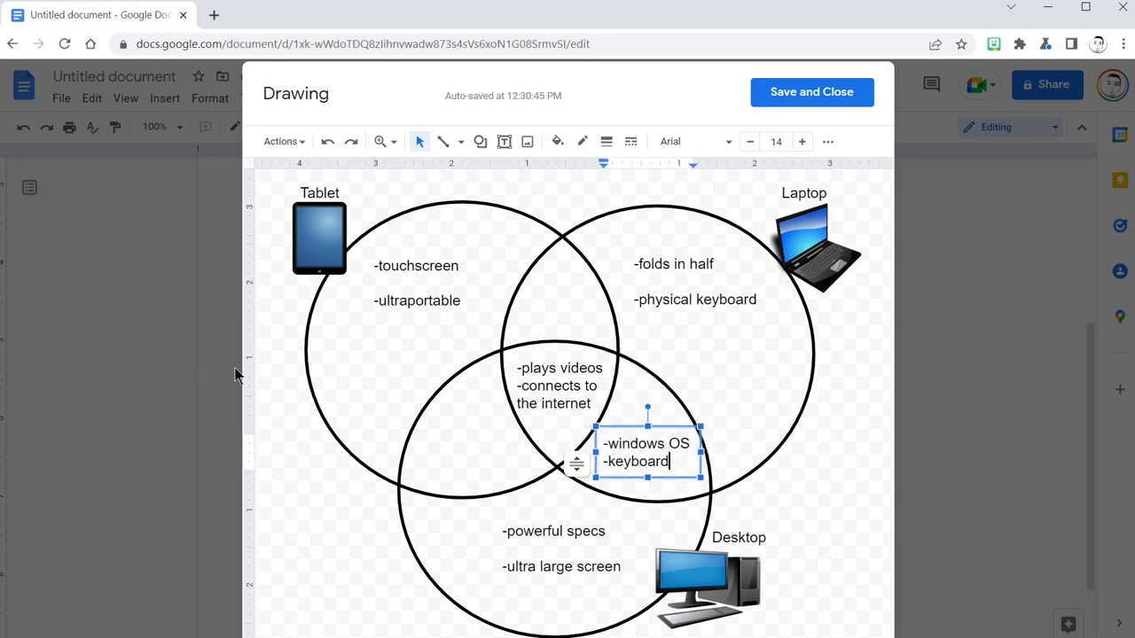
# Step: In the Laptop features, replace 'physical keyboard' with 'touchpad mouse'
pyautogui.doubleClick(754, 300)
pyautogui.click(768, 300)
pyautogui.moveTo(767, 299); pyautogui.dragTo(640, 300)
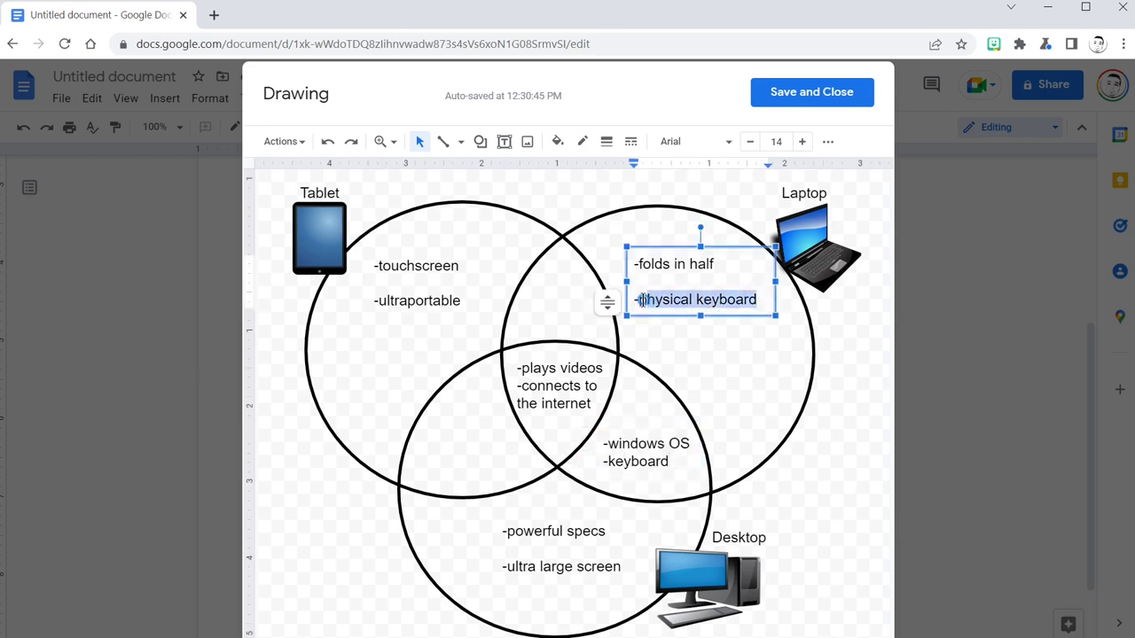
pyautogui.write('touchpad mous')
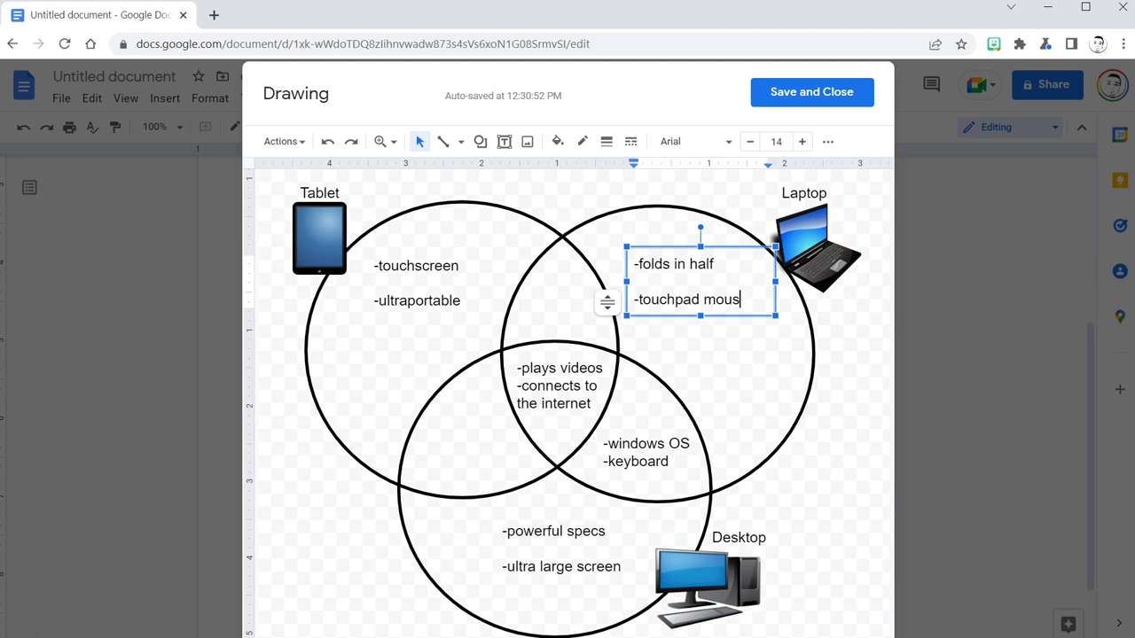
pyautogui.write('e')
# Step: Paste feature text into the Tablet–Laptop and Tablet–Desktop overlaps, ending with 'ideal for gaming'
pyautogui.click(504, 141)
pyautogui.moveTo(527, 280); pyautogui.dragTo(600, 312)
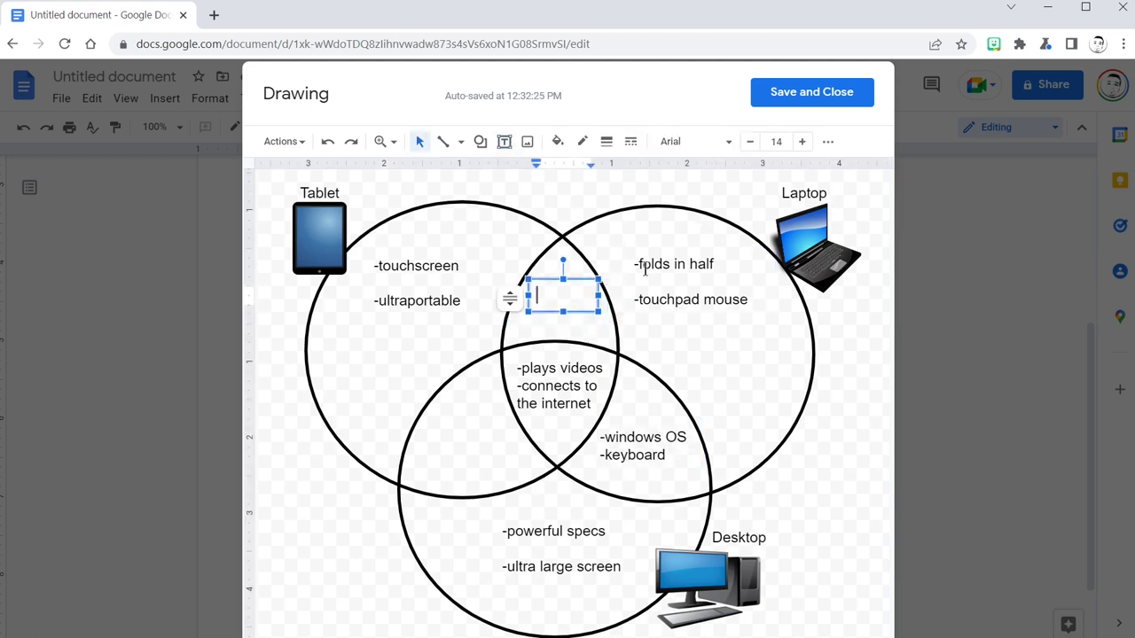
pyautogui.write('-portable -rechargeable')
pyautogui.click(503, 141)
pyautogui.moveTo(431, 408); pyautogui.dragTo(498, 476)
pyautogui.write('-ideal for gaming')
pyautogui.click(832, 515)
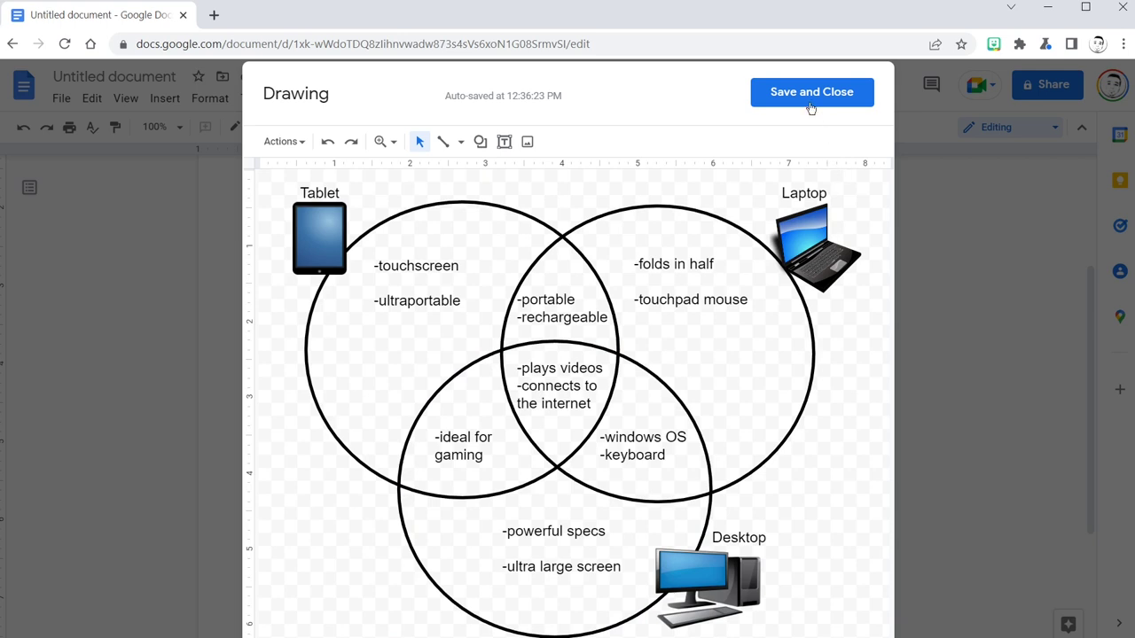
# Step: Save and close the drawing so the Venn diagram is inserted into the document
pyautogui.click(810, 105)
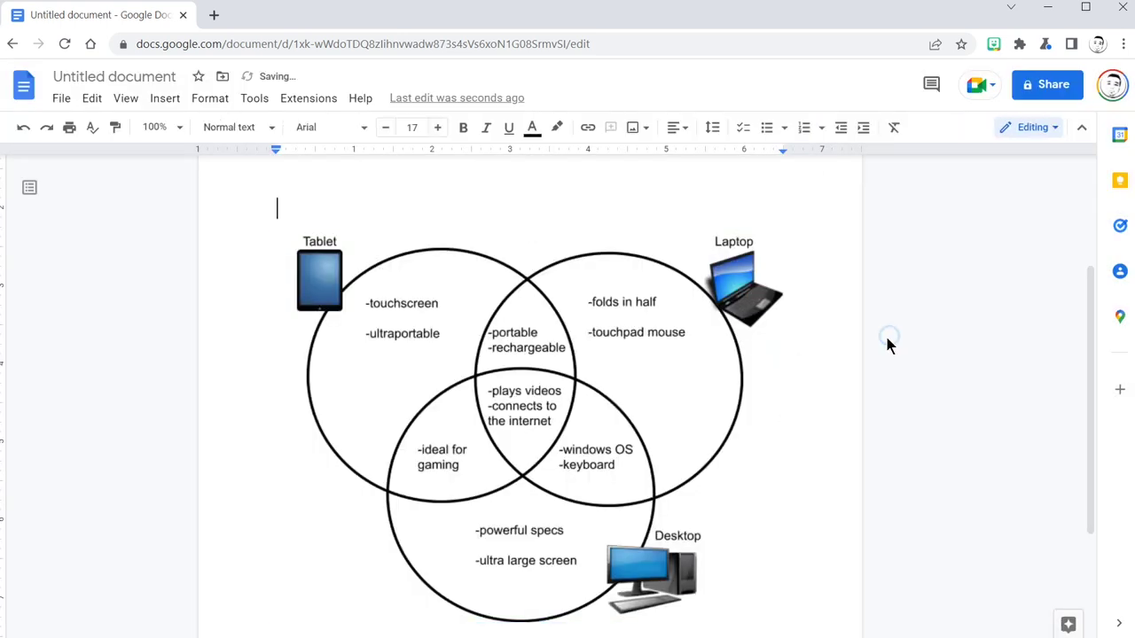
pyautogui.scroll(3, 887, 344)
pyautogui.scroll(-3, 842, 352)
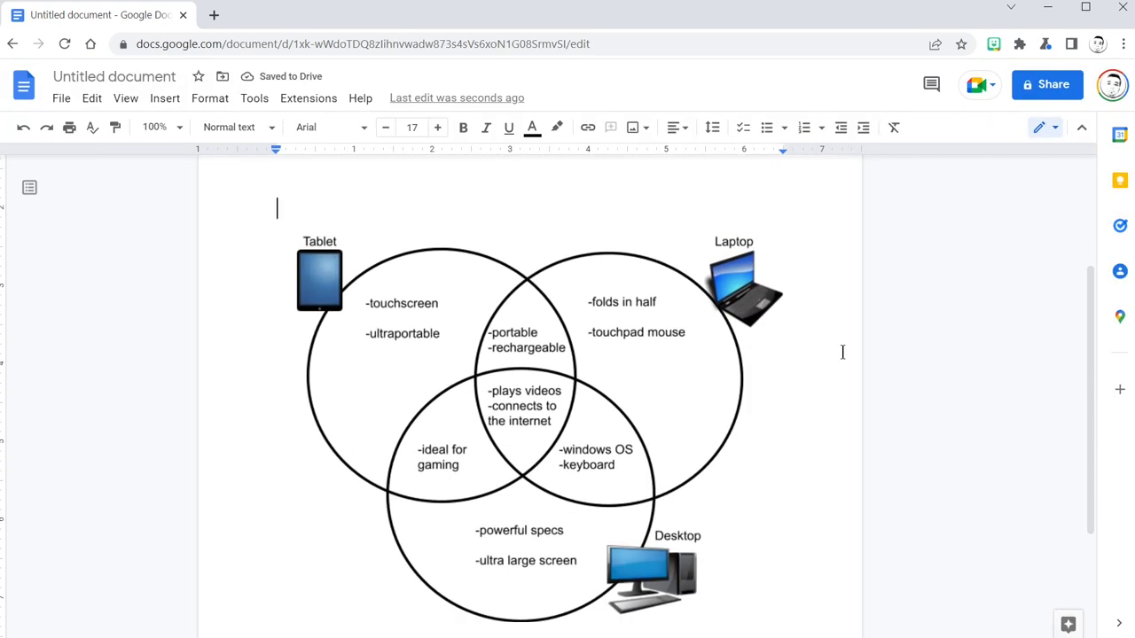
# Step: Delete the trailing space after the 'How to Make a 3-Way Venn Diagram' title
pyautogui.scroll(2, 842, 352)
pyautogui.scroll(-2, 645, 348)
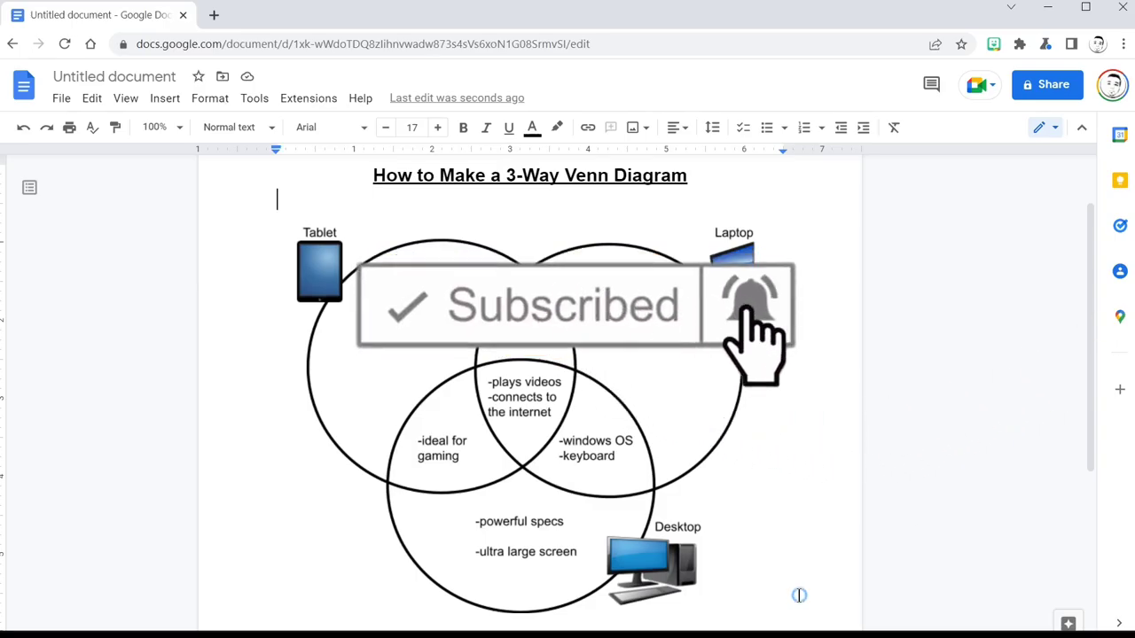
pyautogui.moveTo(701, 176); pyautogui.dragTo(687, 175)
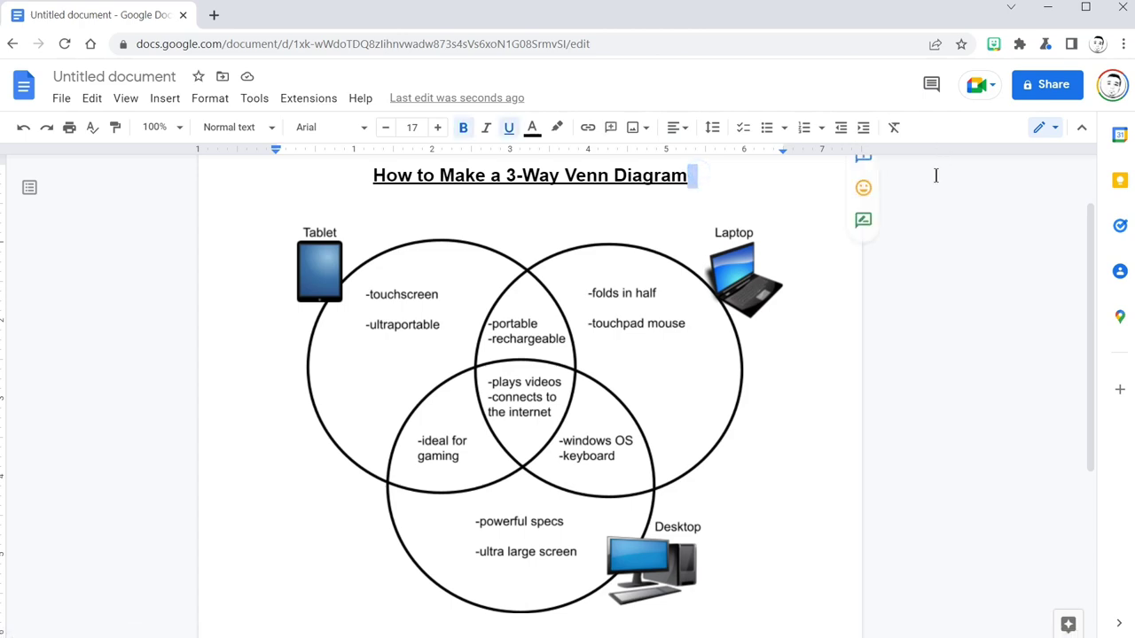
pyautogui.press('BackSpace')
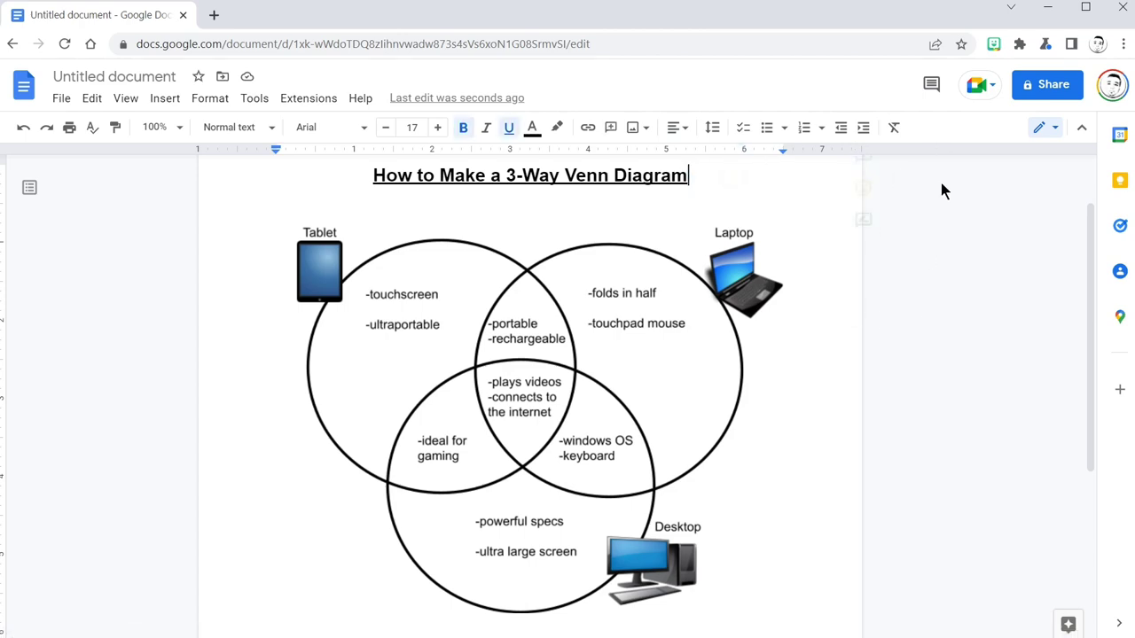